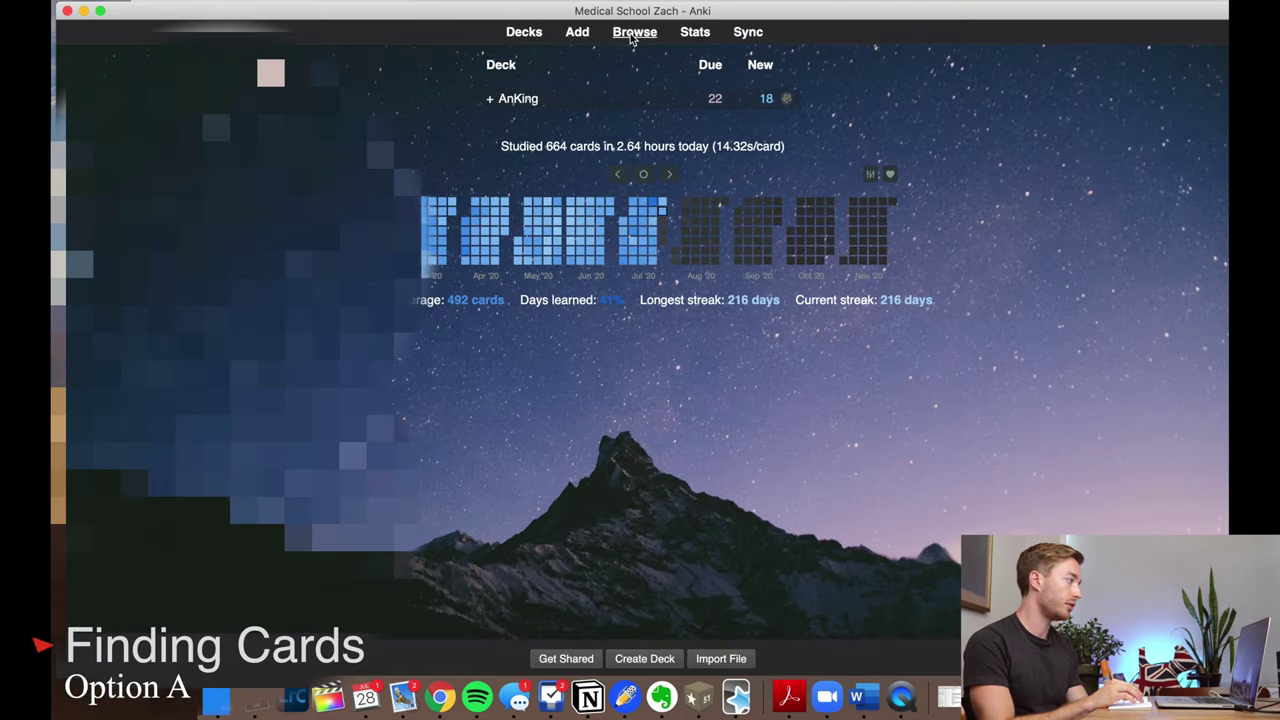
Step: Open the card browser, expand the #AK_Step1_v7 tag and list the cards tagged #B&B
left_click(634, 33)
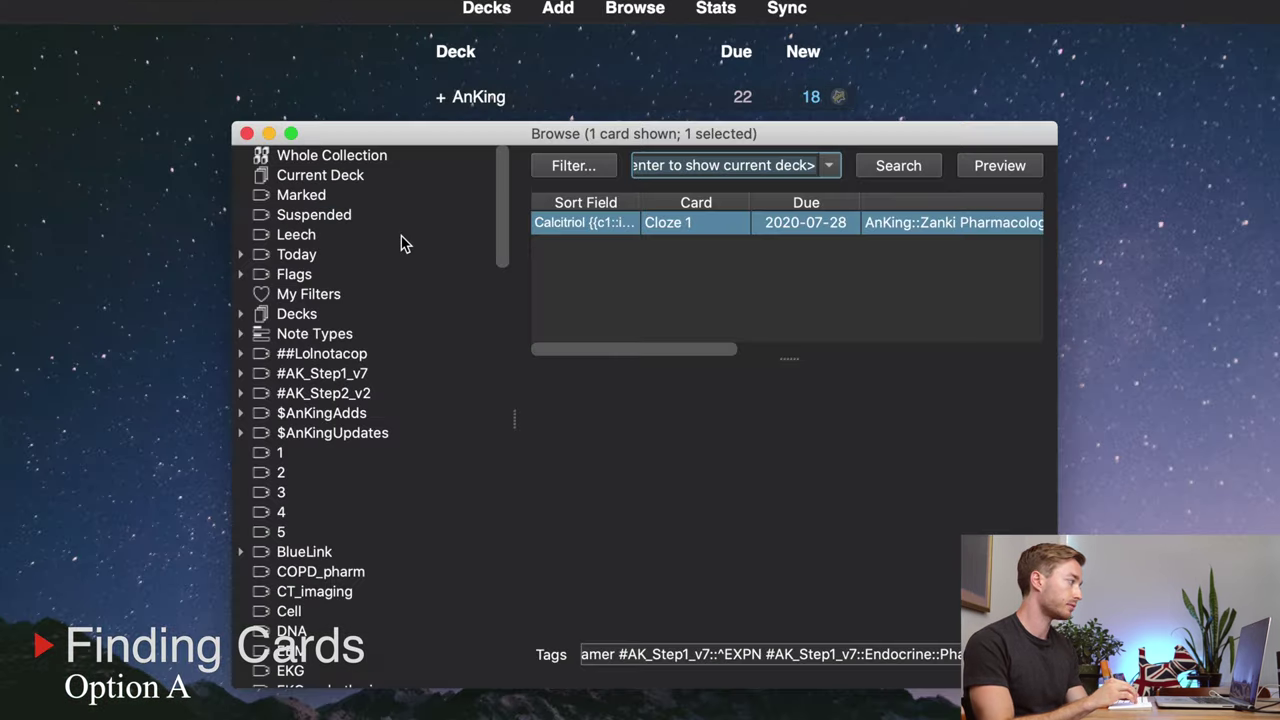
left_click_drag(228, 124, 7, 0)
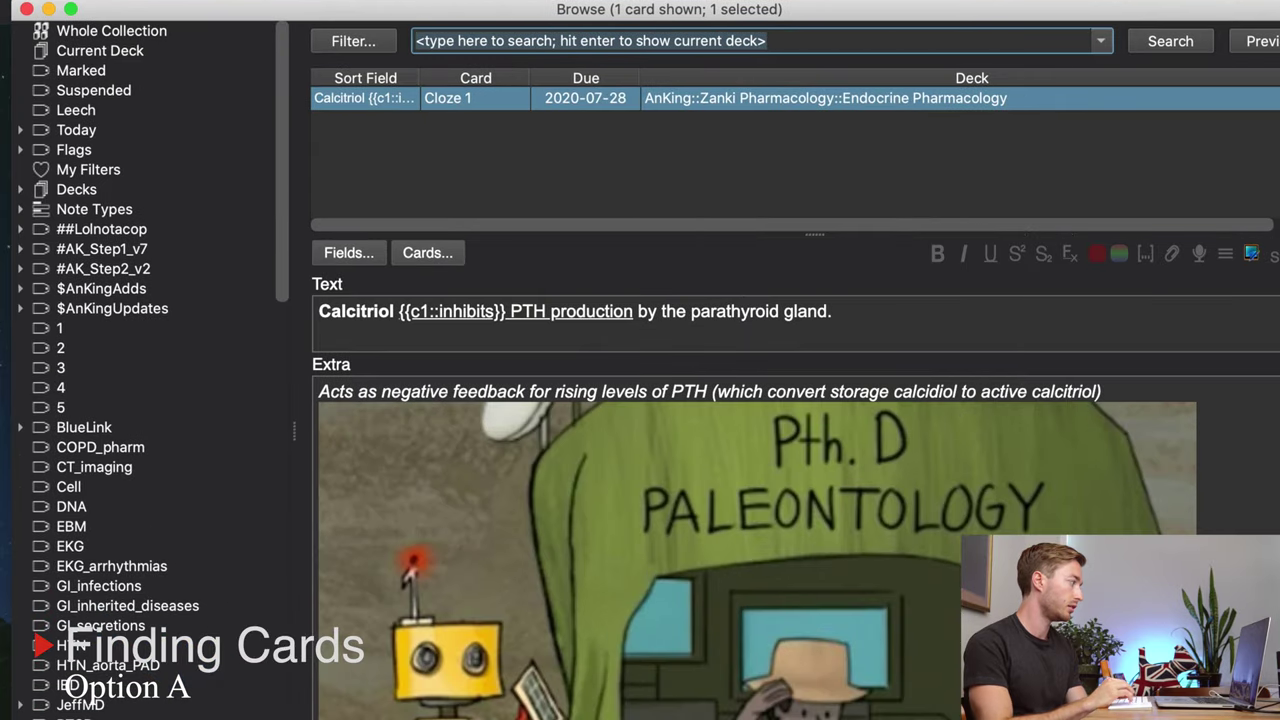
left_click(21, 249)
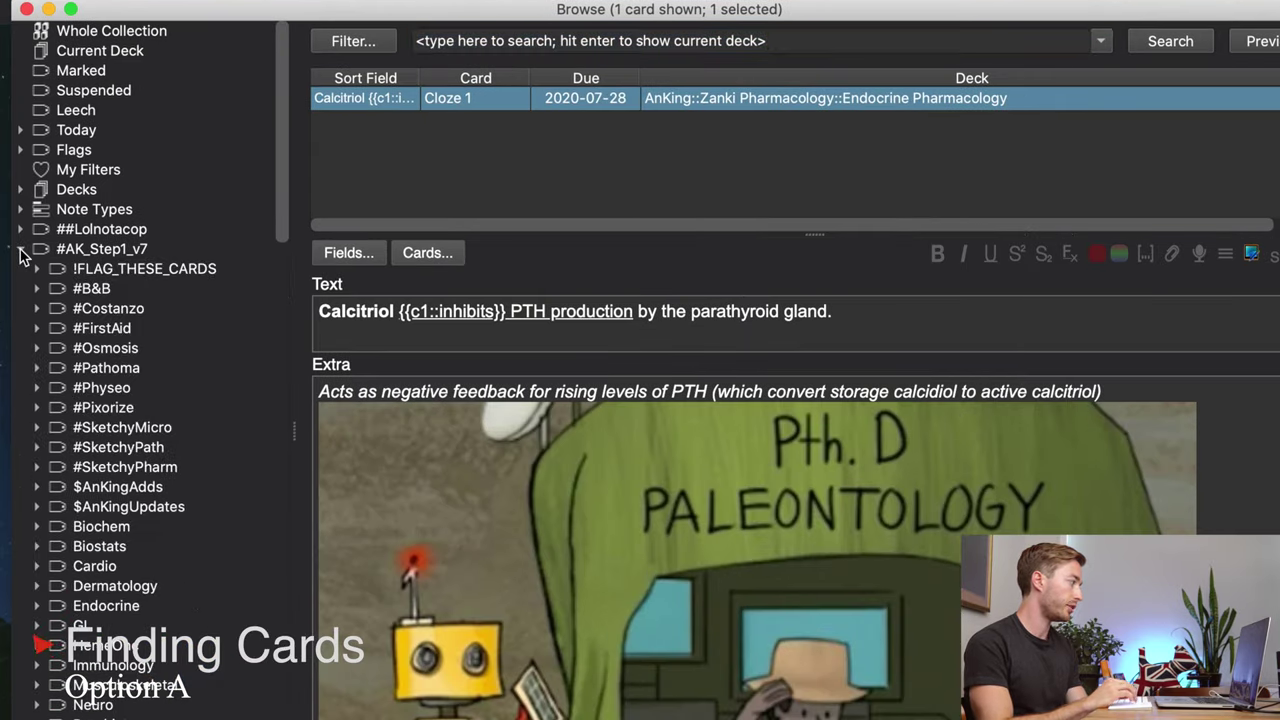
left_click(55, 288)
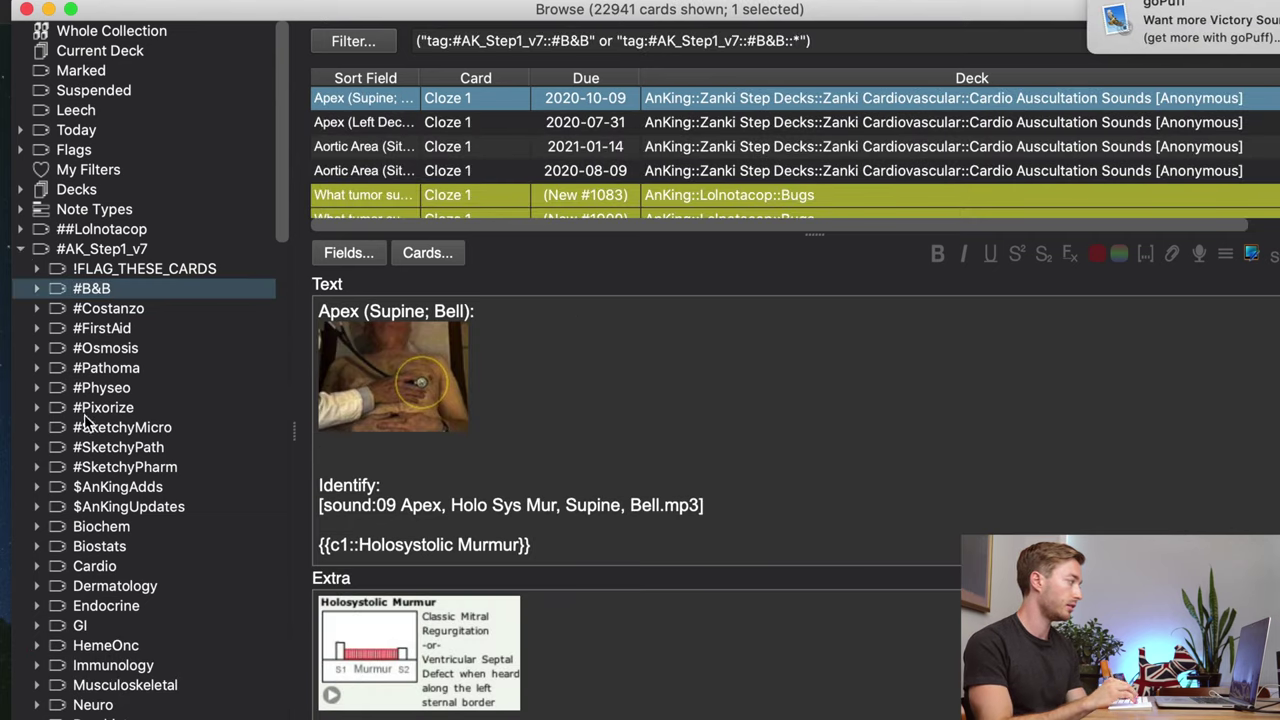
left_click_drag(1193, 20, 1275, 20)
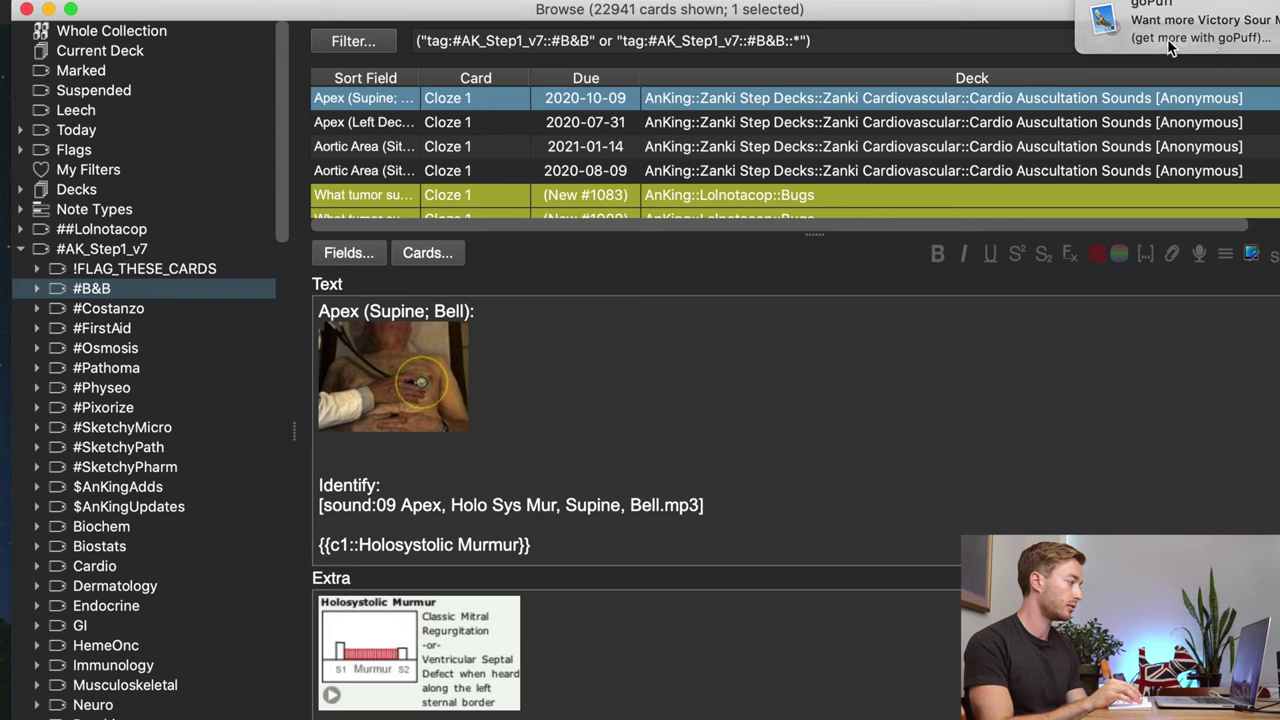
Step: Expand #Pathoma and its 01_Growth_Adaptations subtag, and list the cards tagged 03_Cell_Death
left_click(100, 367)
left_click(53, 387)
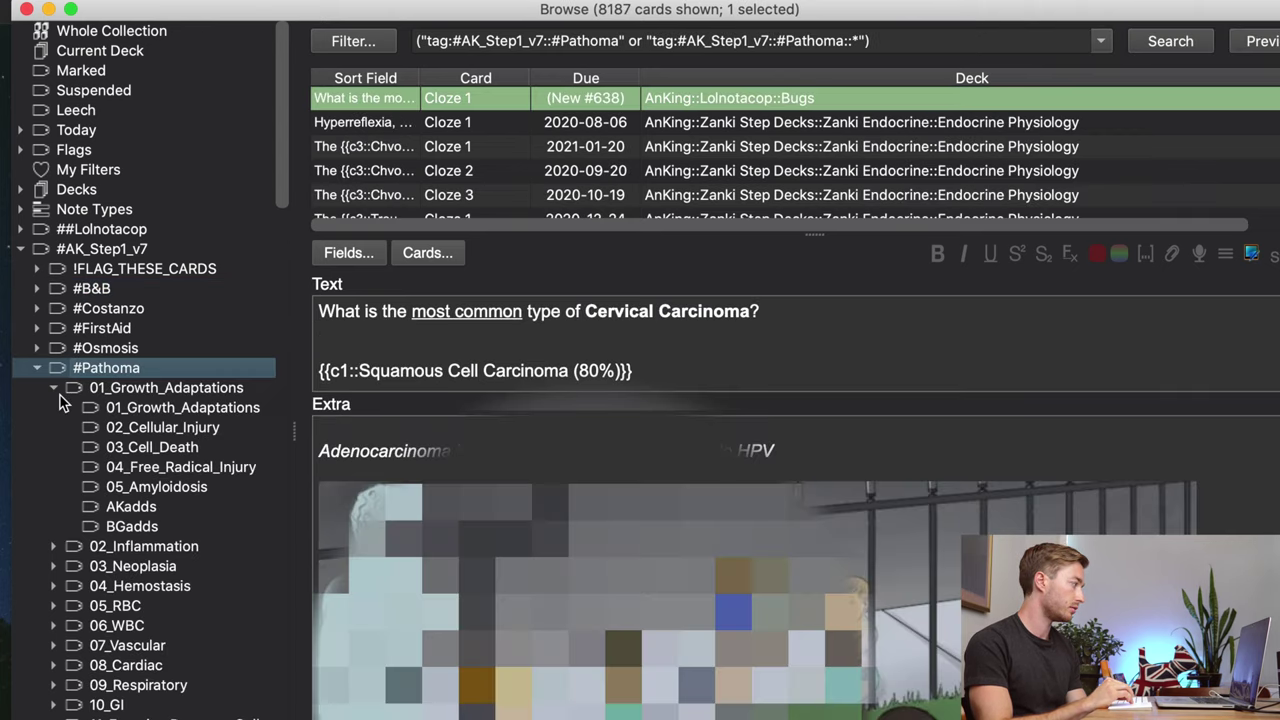
left_click(124, 447)
scroll(612, 158, "right", 2)
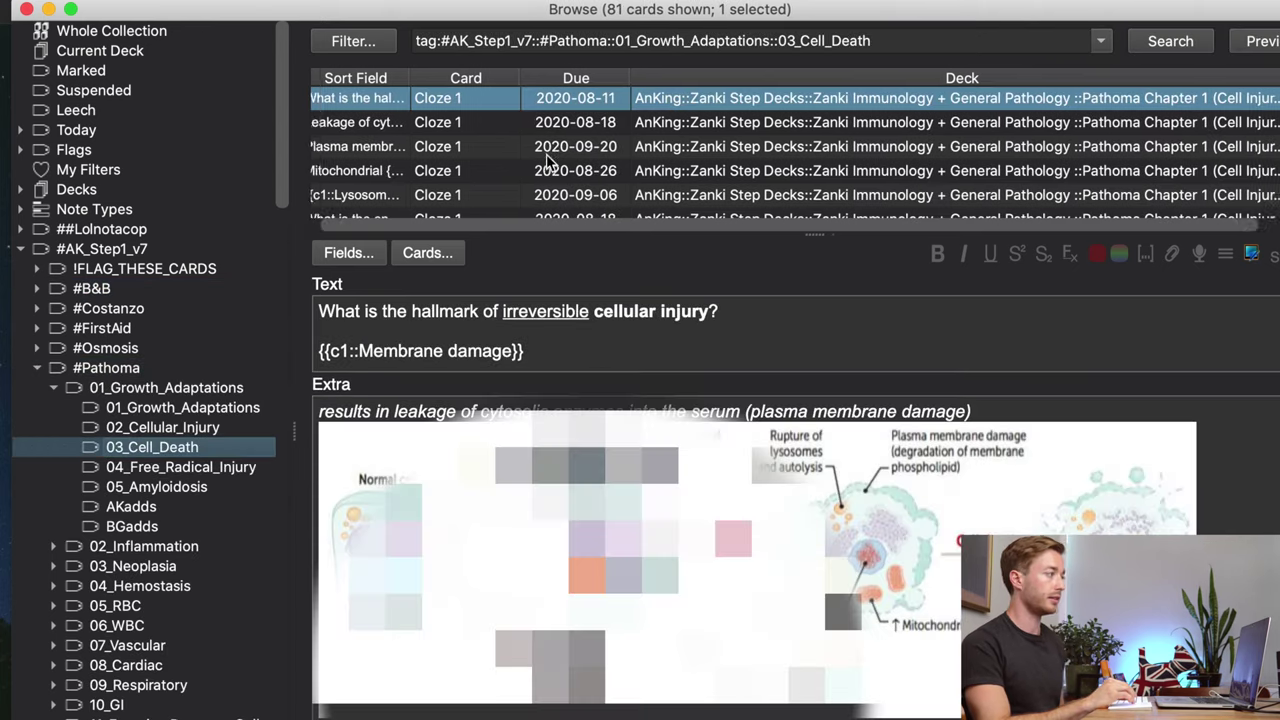
Step: Look through the cards tagged 03_Cell_Death one after another, examining their text and extra notes
left_click(610, 152)
scroll(648, 155, "left", 2)
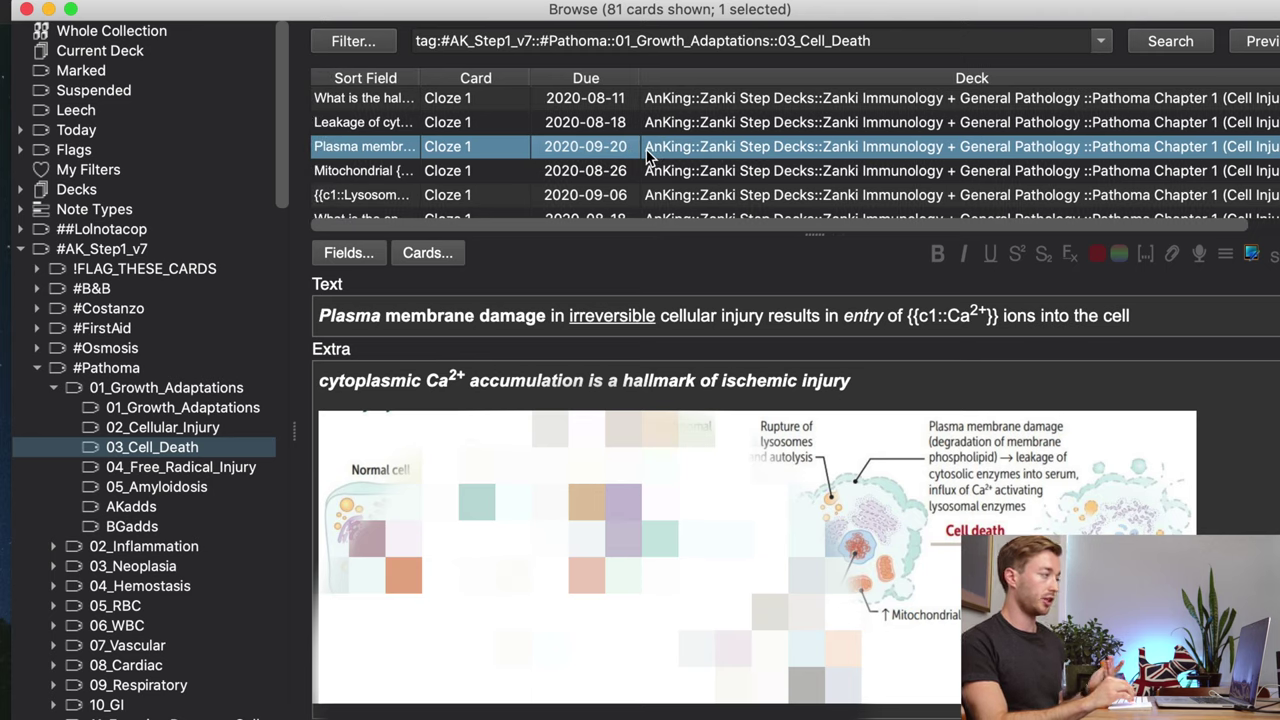
left_click(680, 104)
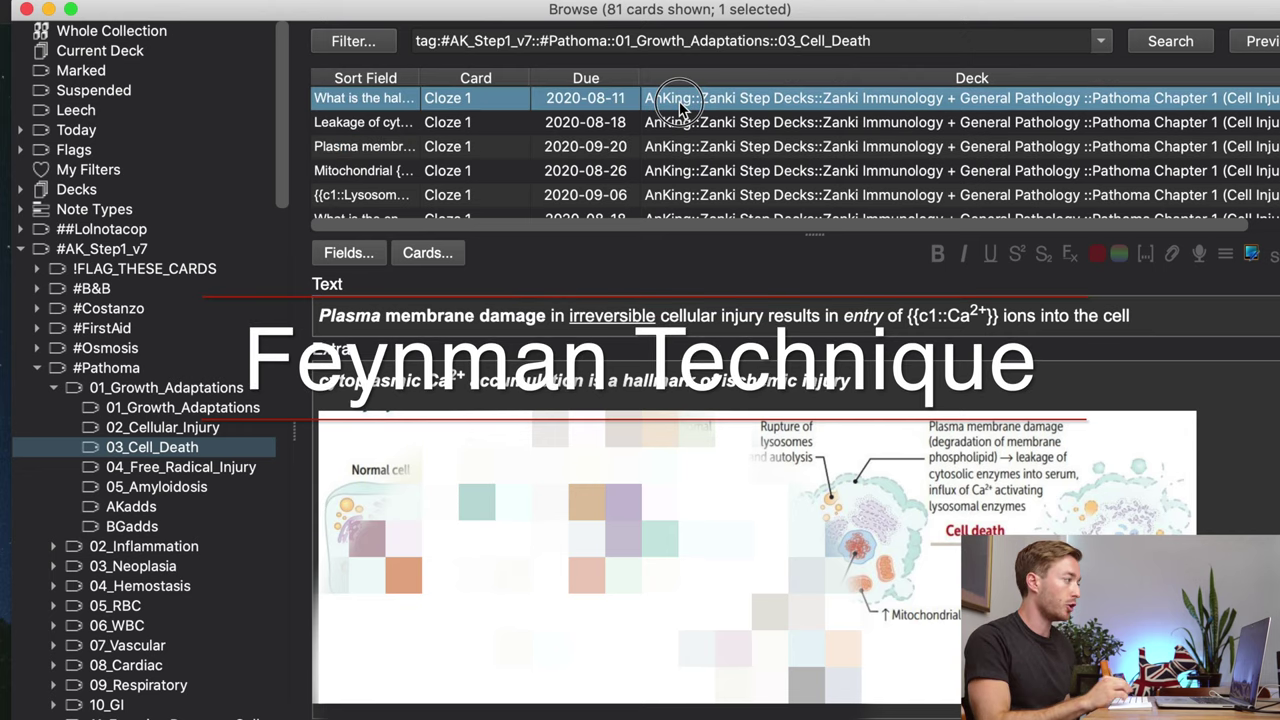
key("Down")
key("Down")
key("Down")
key("Down")
key("Down")
key("Down")
key("Down")
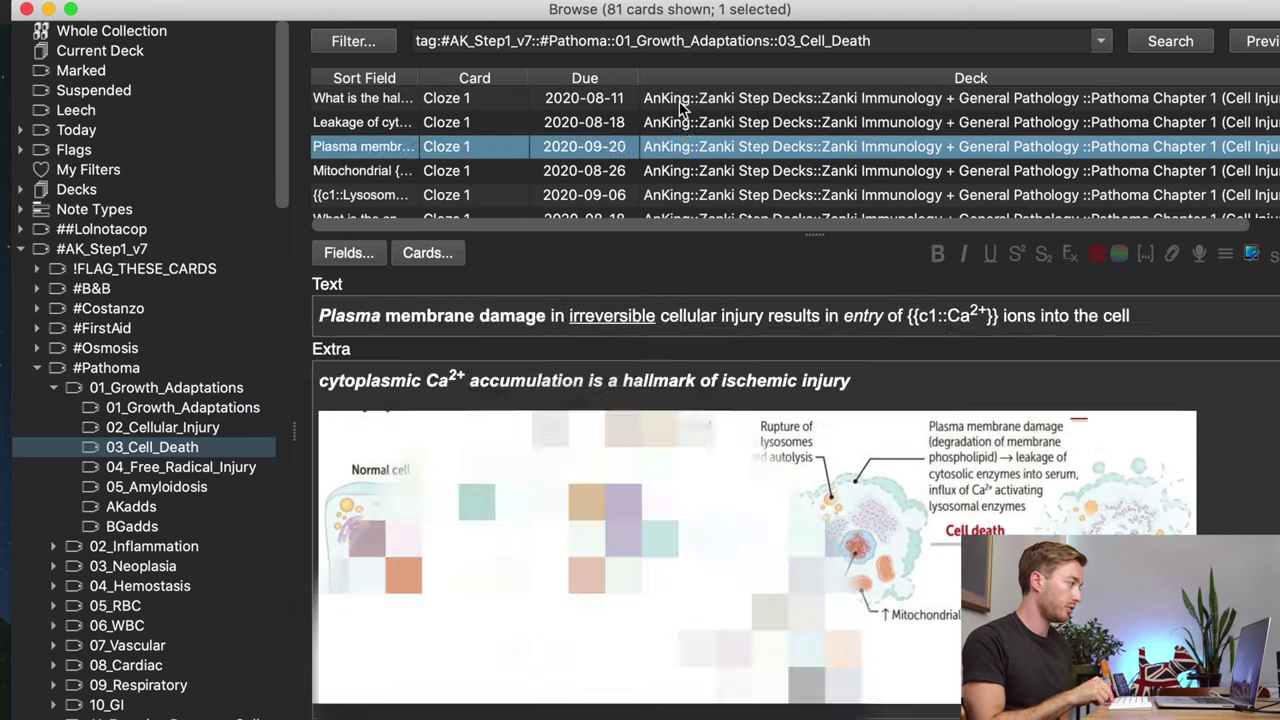
key("Up")
key("Up")
key("Up")
key("Up")
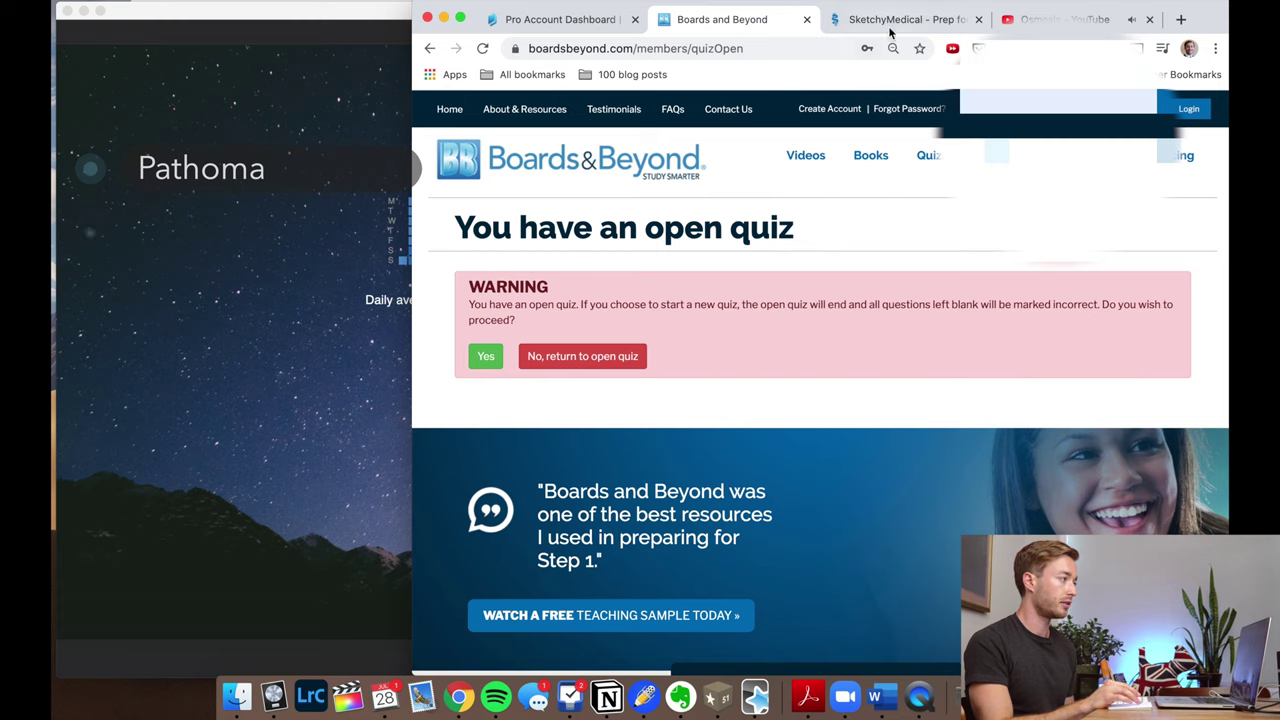
Step: View the SketchyMedical page and the Osmosis YouTube channel in the web browser, and close the Osmosis page
left_click(886, 20)
left_click(1060, 19)
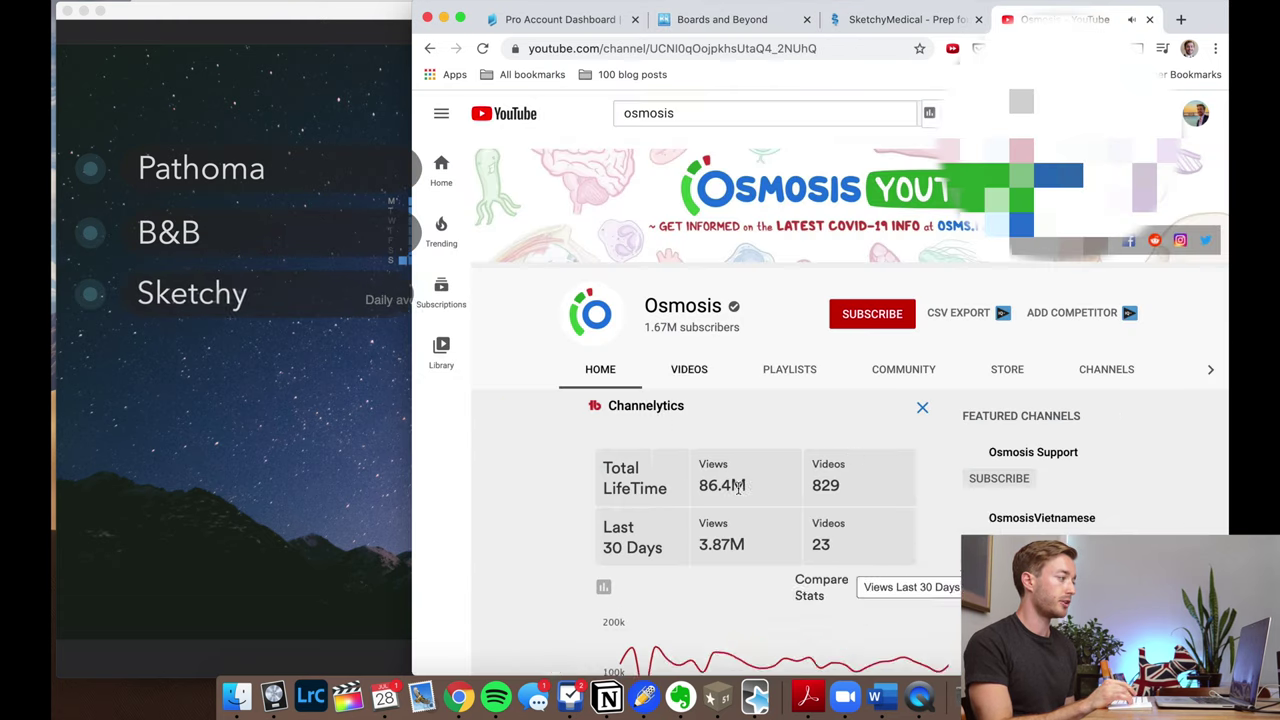
scroll(638, 394, "down", 5)
scroll(638, 394, "down", 3)
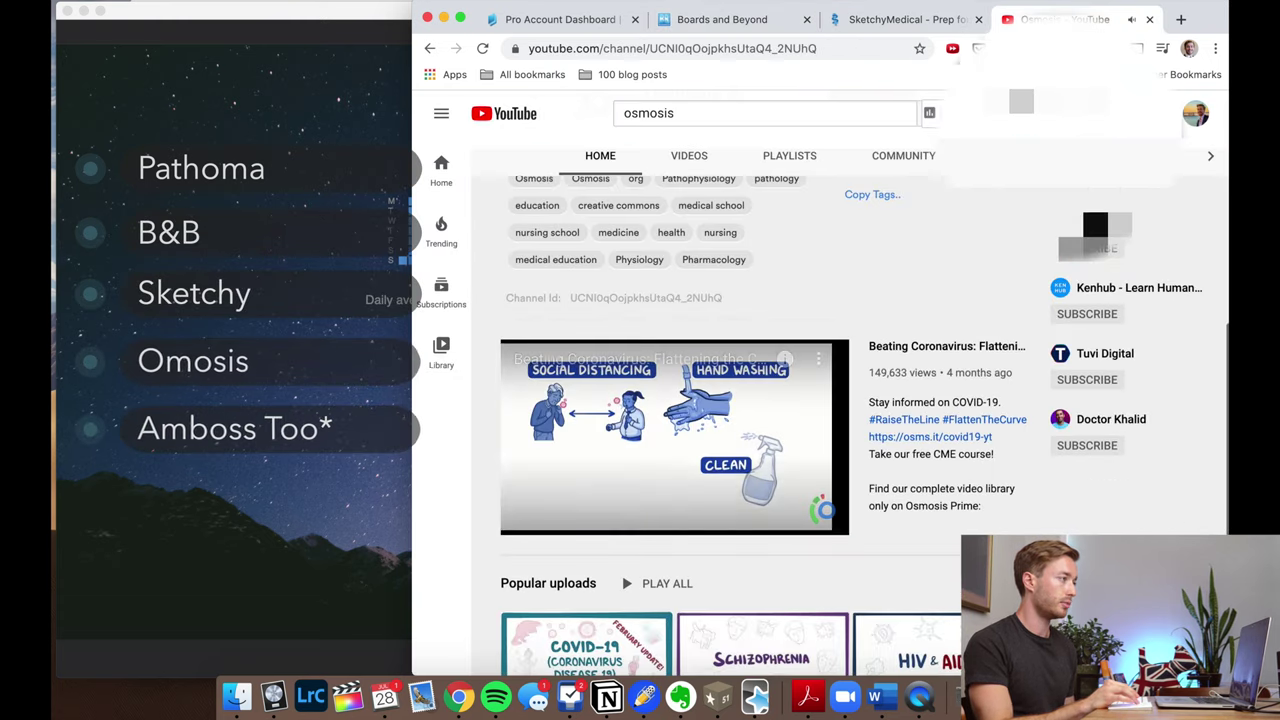
left_click(1150, 20)
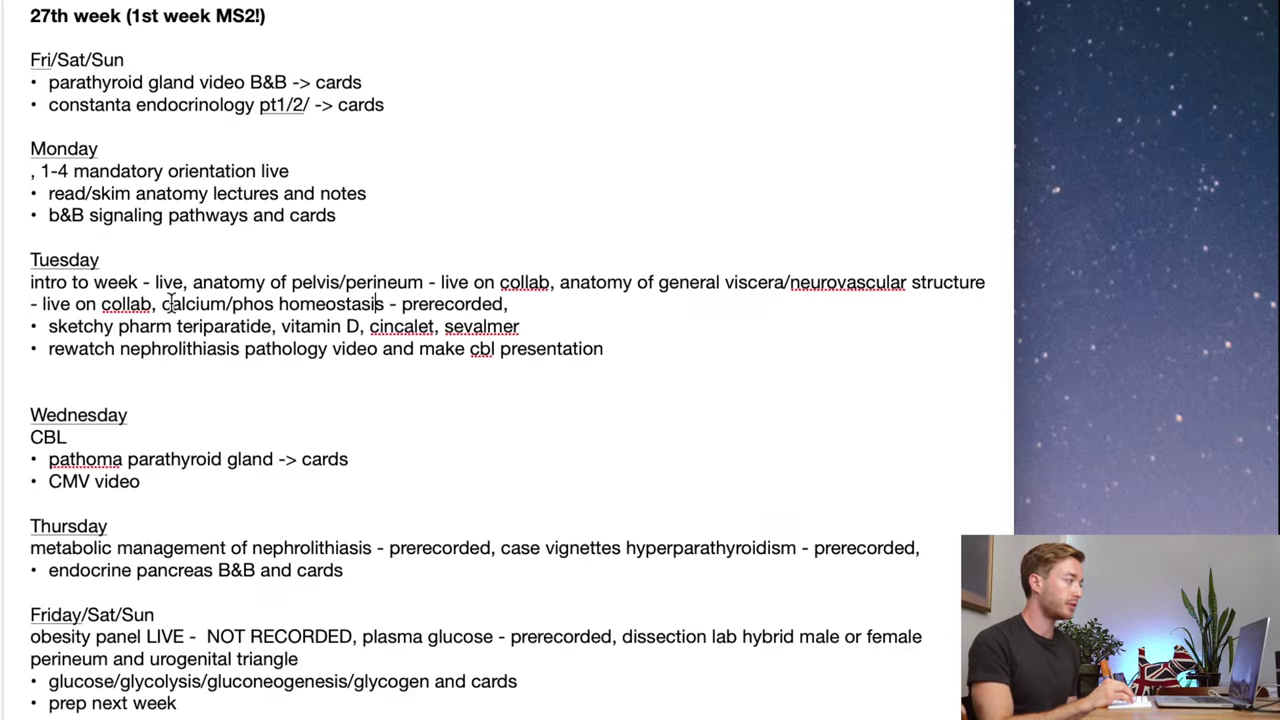
Step: Highlight Tuesday's calcium/phos homeostasis lecture and the parathyroid, endocrinology and signaling pathways study items scheduled before it in the weekly plan
left_click_drag(162, 304, 470, 310)
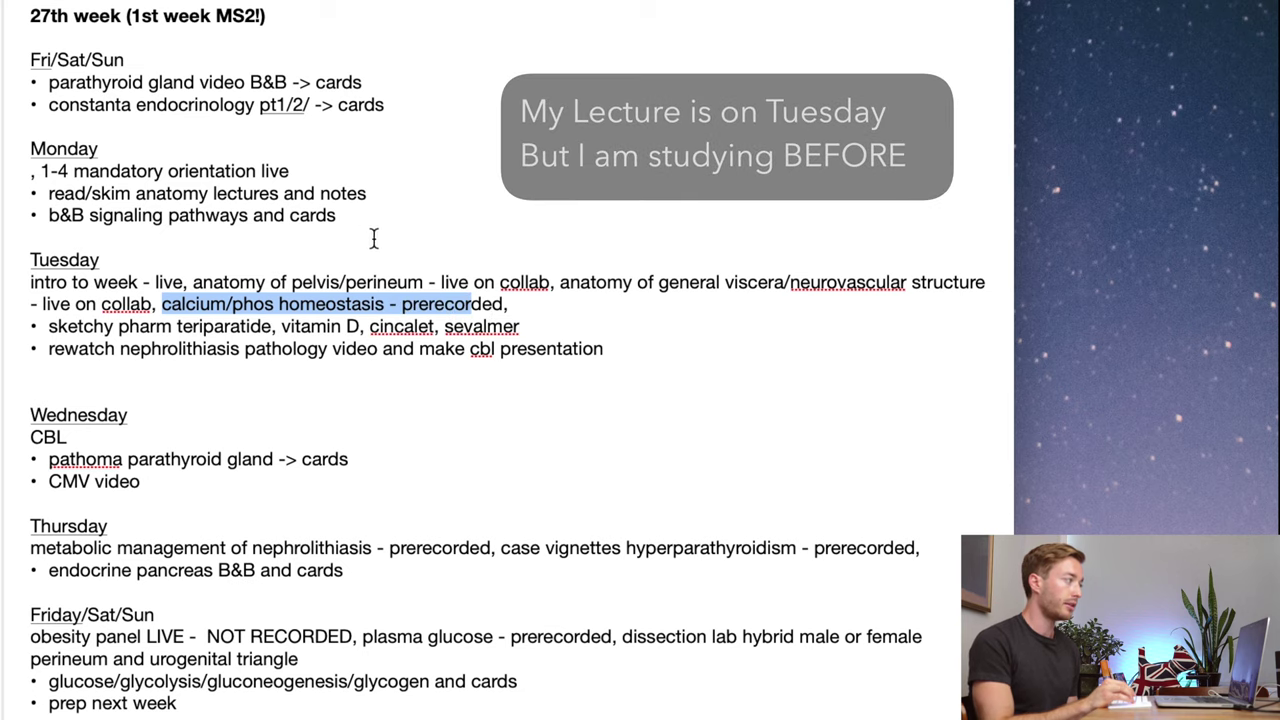
left_click(353, 215)
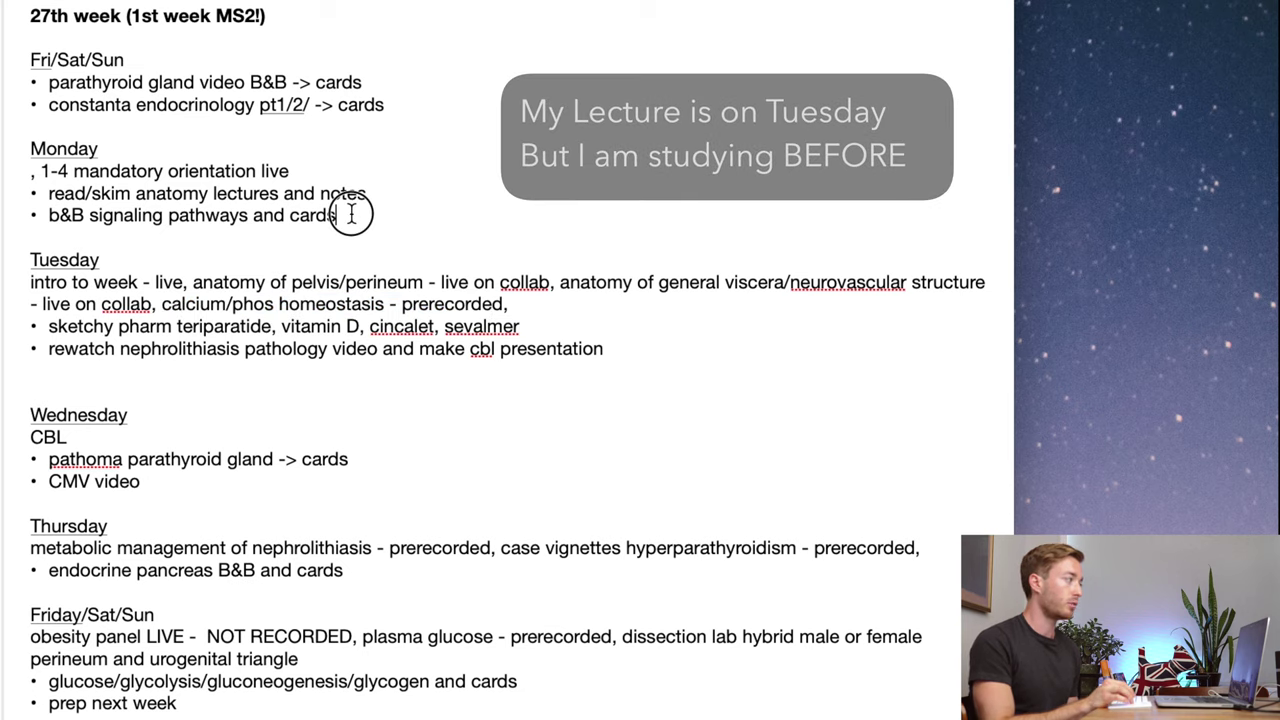
left_click_drag(41, 82, 125, 104)
left_click_drag(47, 216, 234, 220)
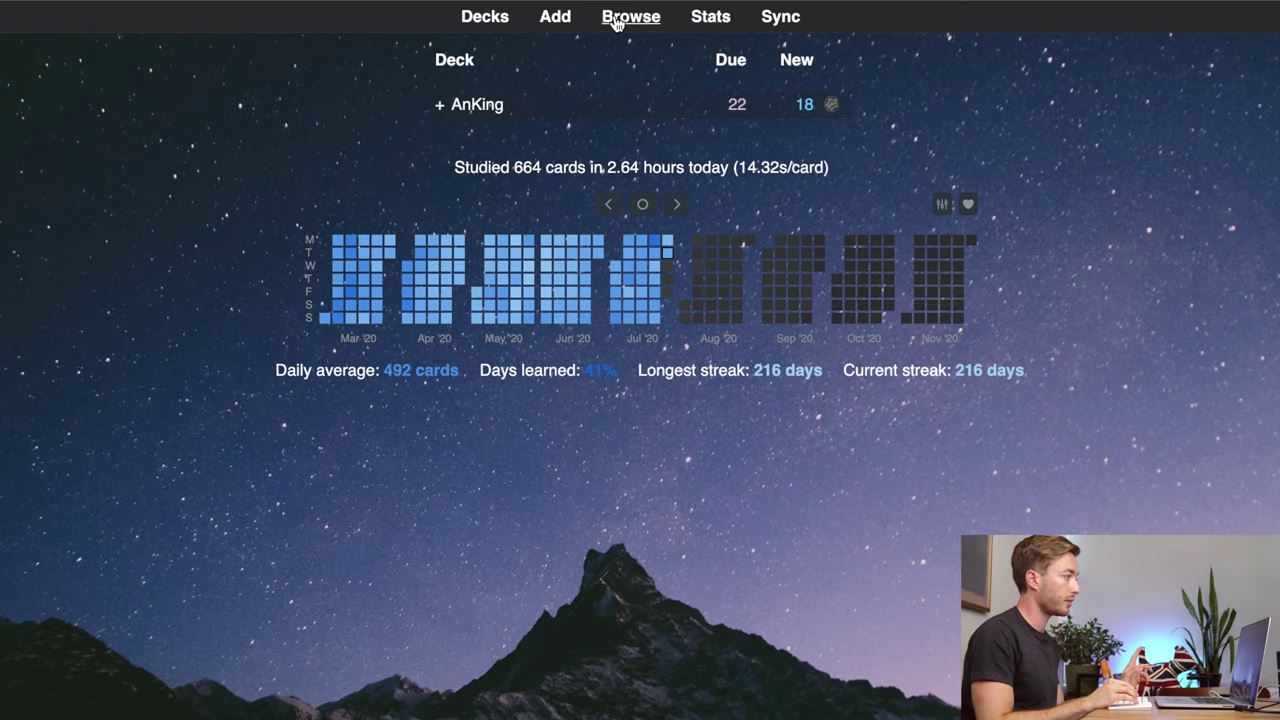
Step: Reopen the Anki card browser and clear the existing tag query from the search
left_click(616, 22)
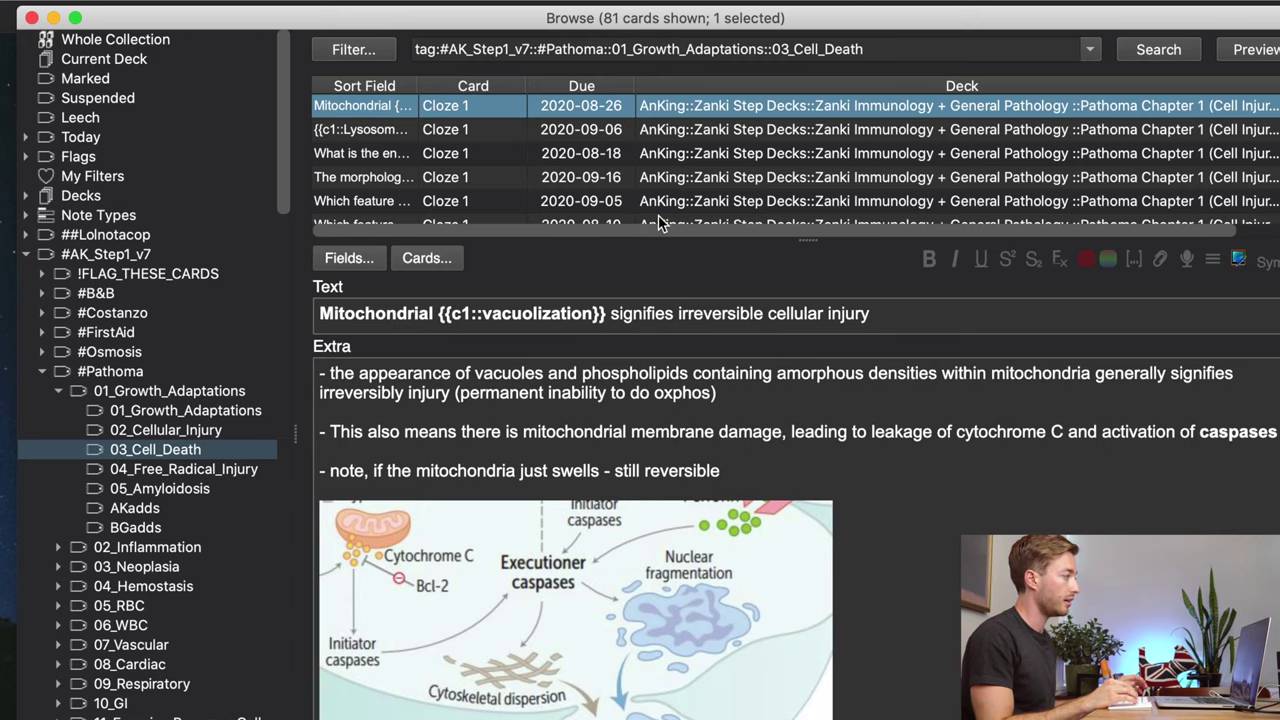
left_click(469, 49)
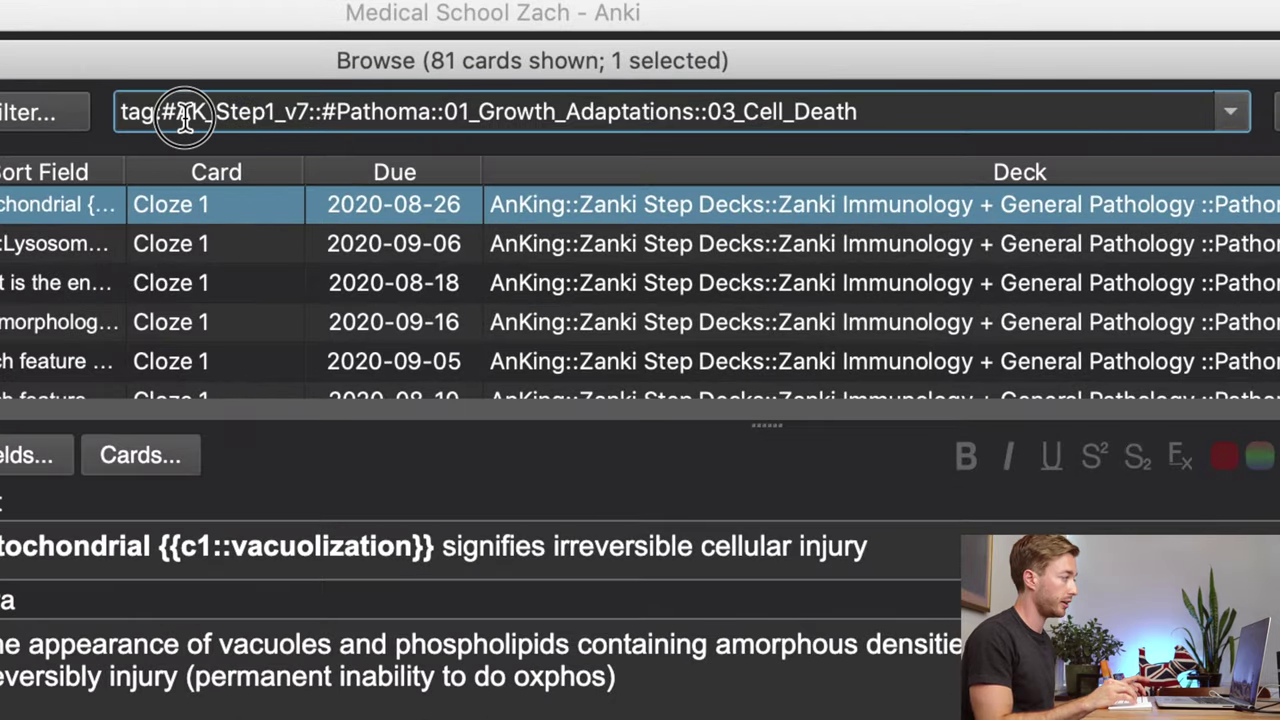
triple_click(315, 87)
key("BackSpace")
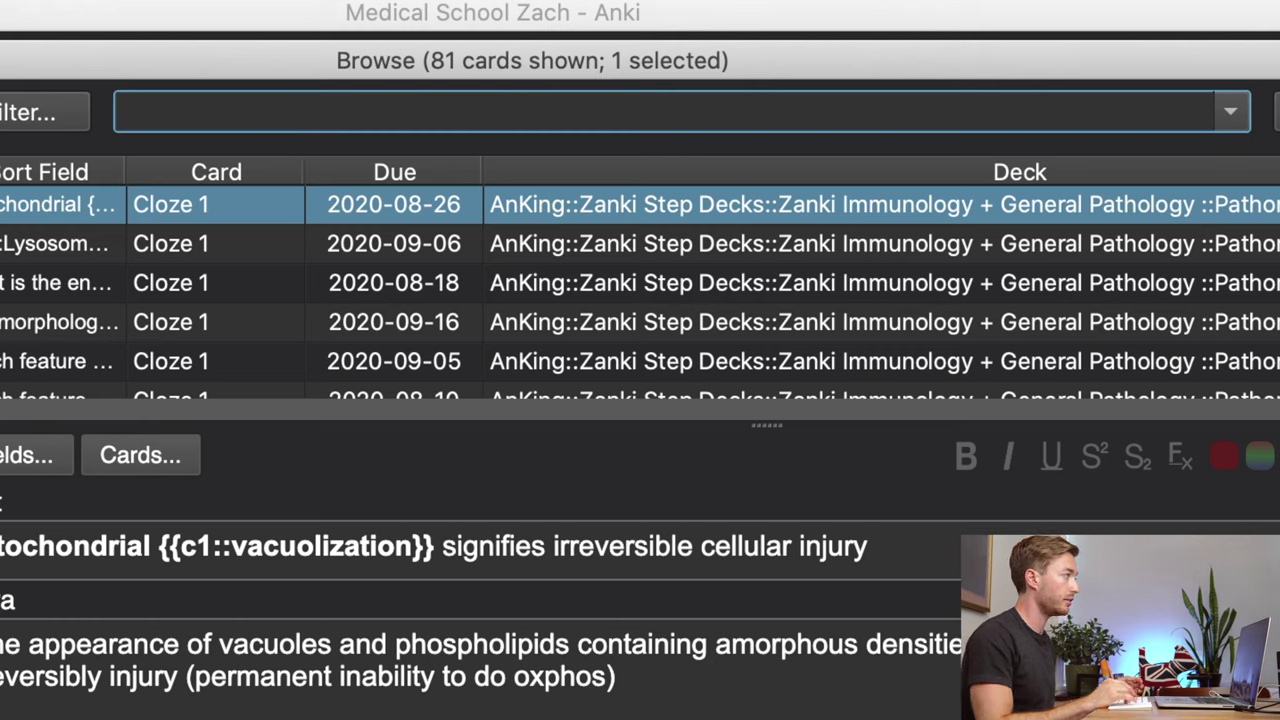
type("phos")
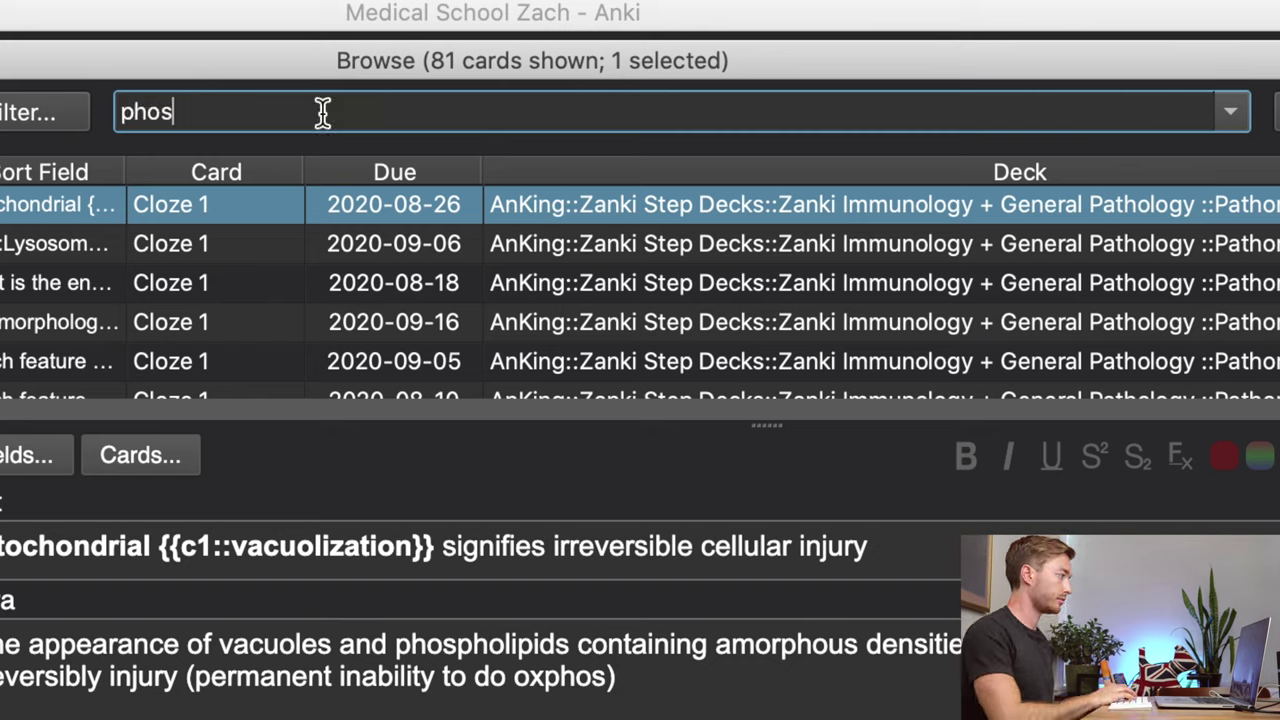
type("p")
key("BackSpace")
key("BackSpace")
key("BackSpace")
key("BackSpace")
key("BackSpace")
Step: Search the card collection for "hypophosphatemia"
type("hyp")
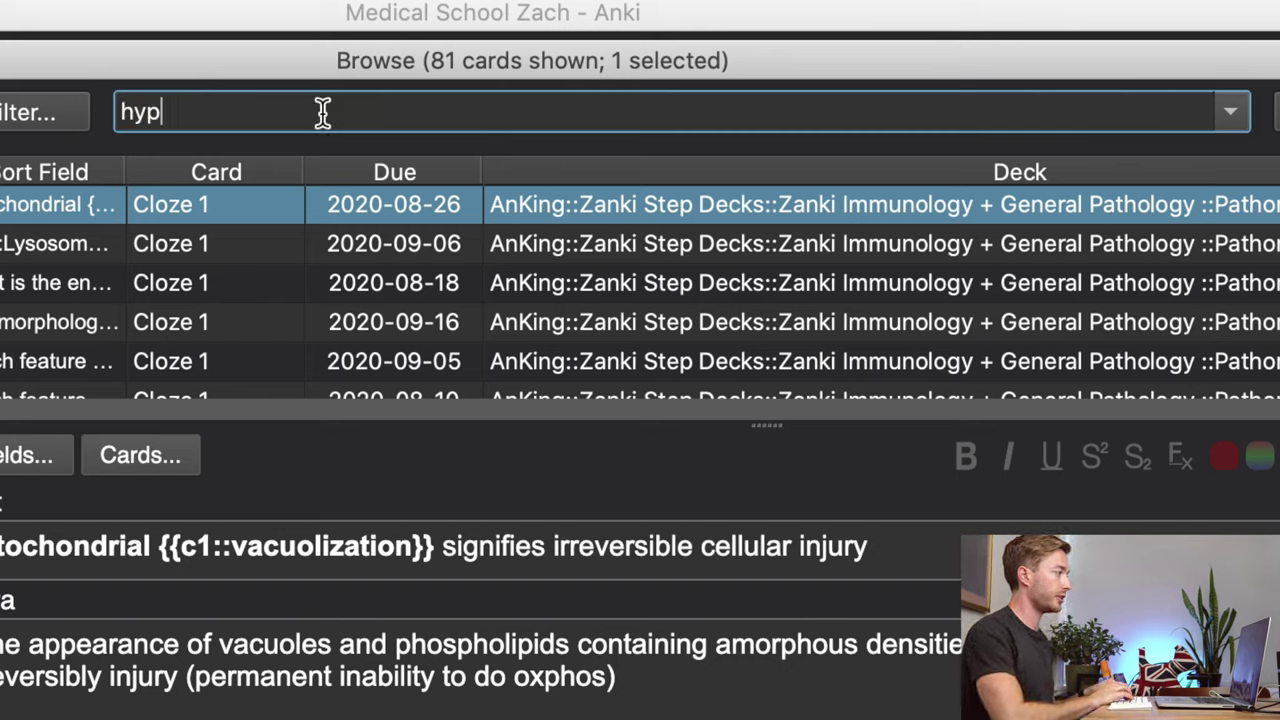
type("o")
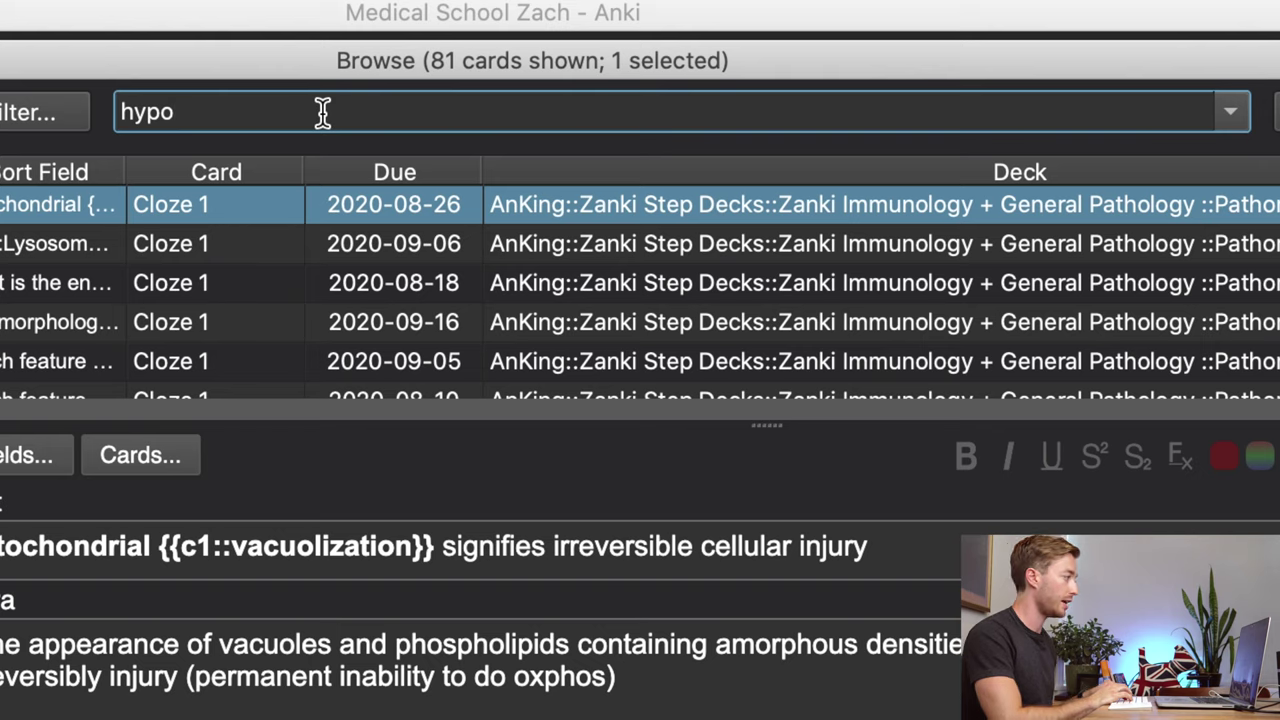
type("phosphatemia")
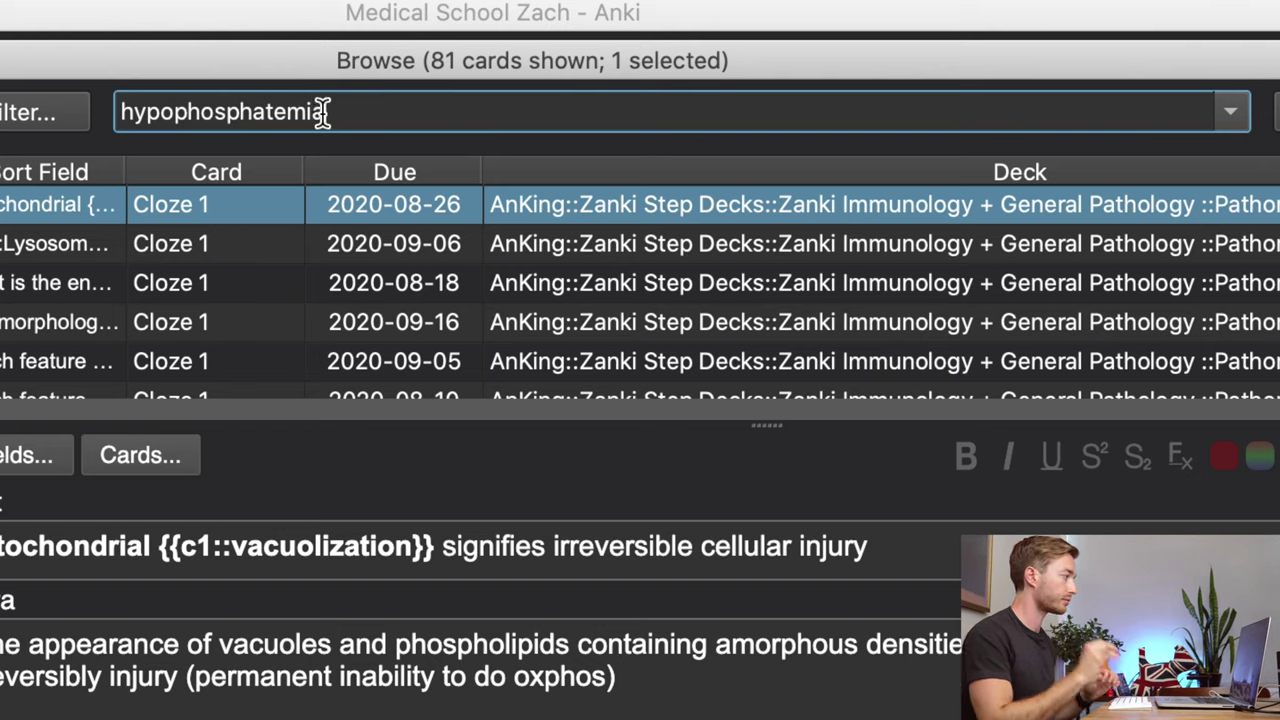
key("Return")
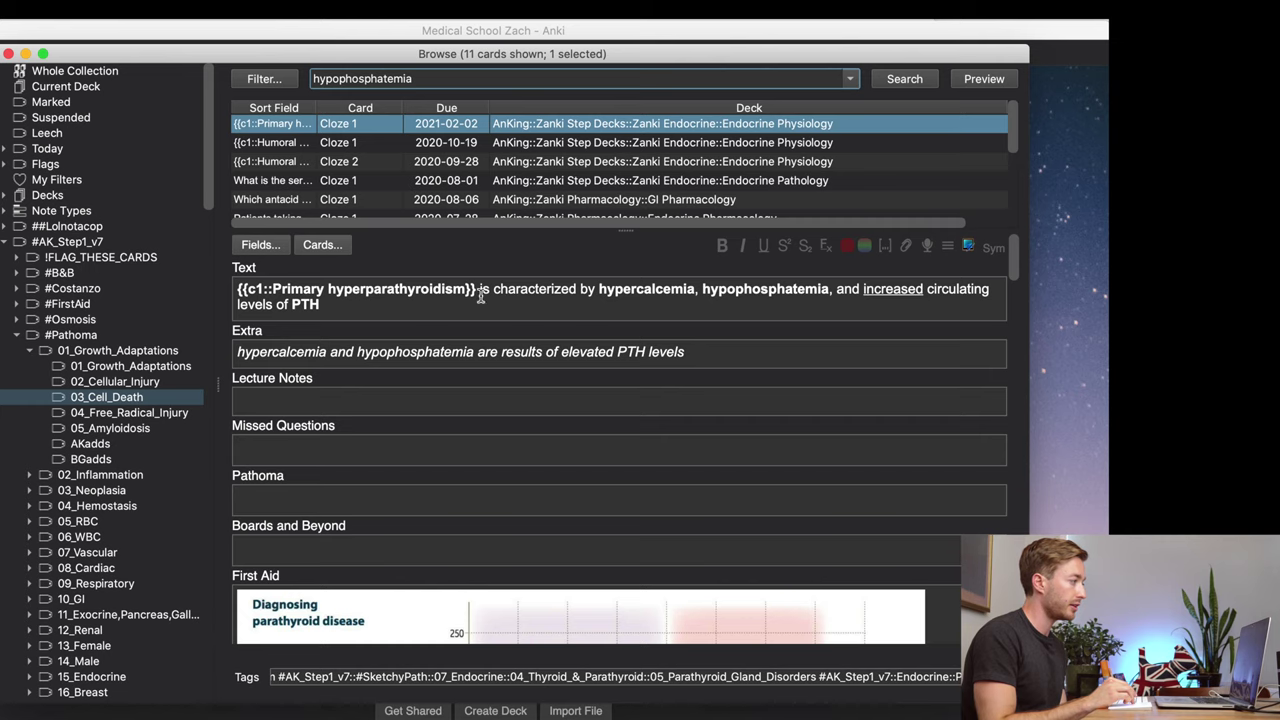
Step: Open the card asking for the serum phosphate level in primary hyperparathyroidism and examine its tags back to the first one
scroll(558, 187, "down", 1)
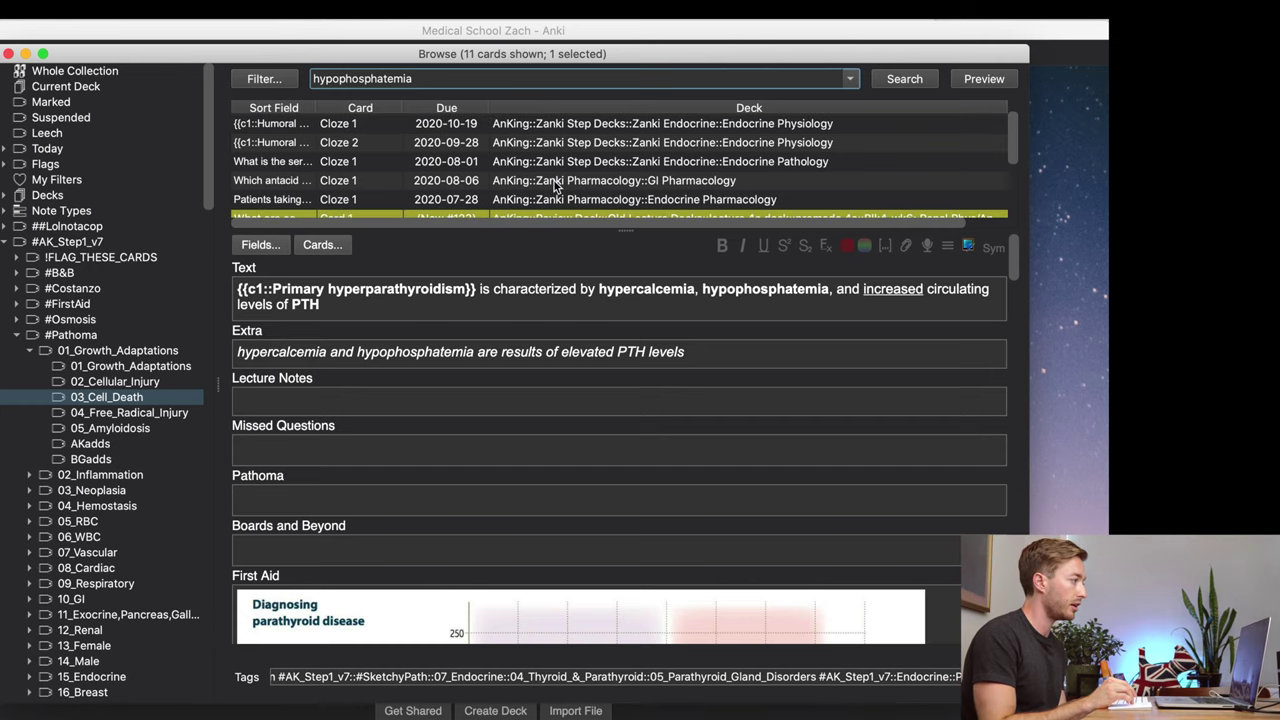
scroll(570, 186, "up", 1)
left_click(575, 181)
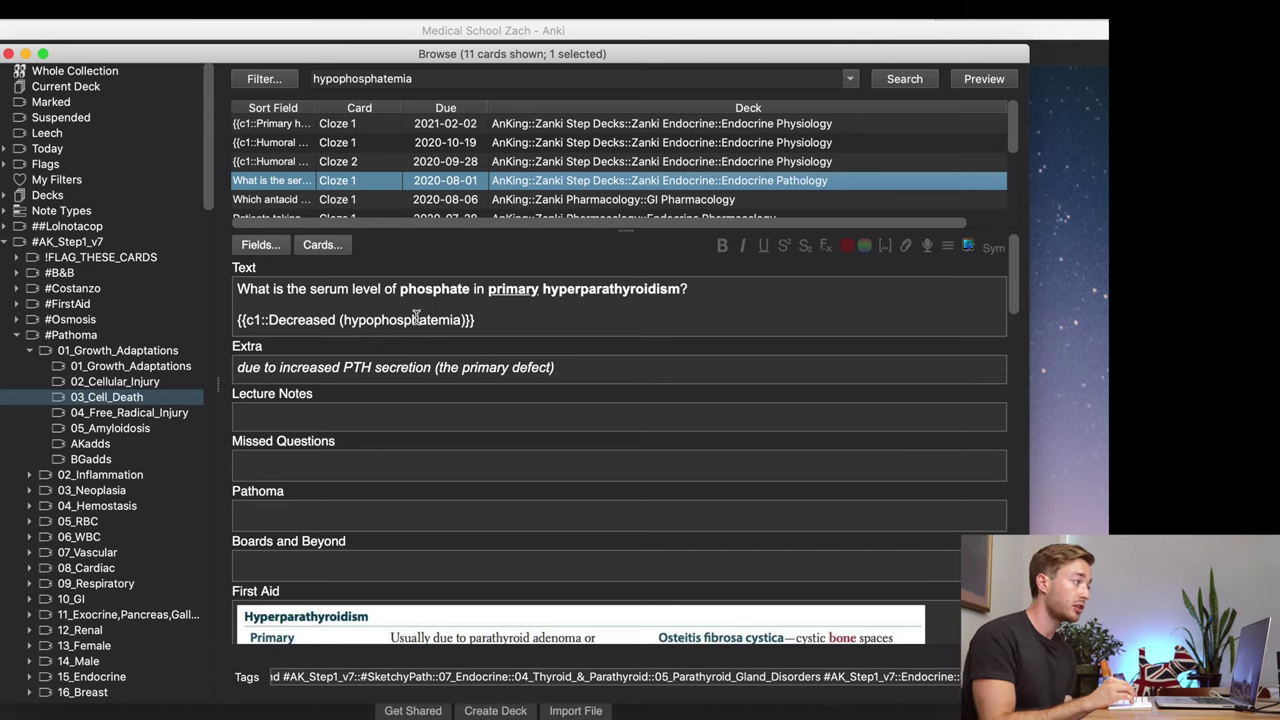
scroll(475, 460, "down", 1)
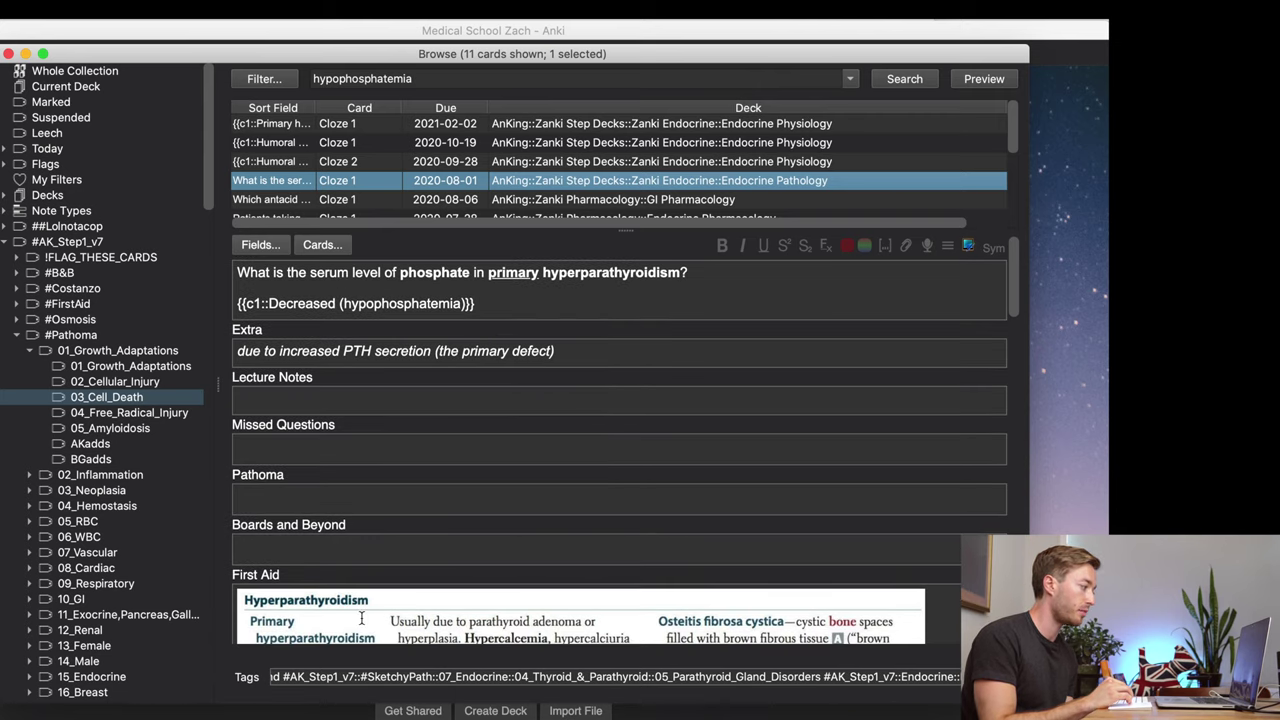
left_click_drag(330, 675, 282, 681)
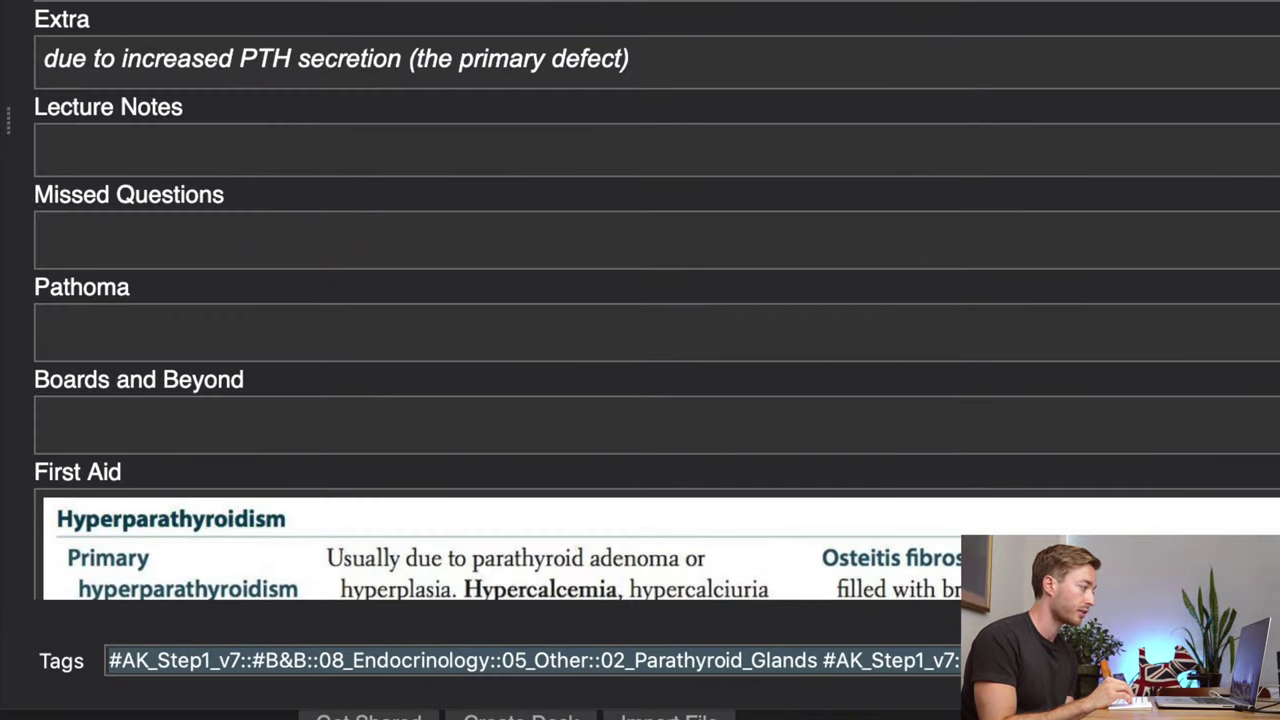
left_click(123, 641)
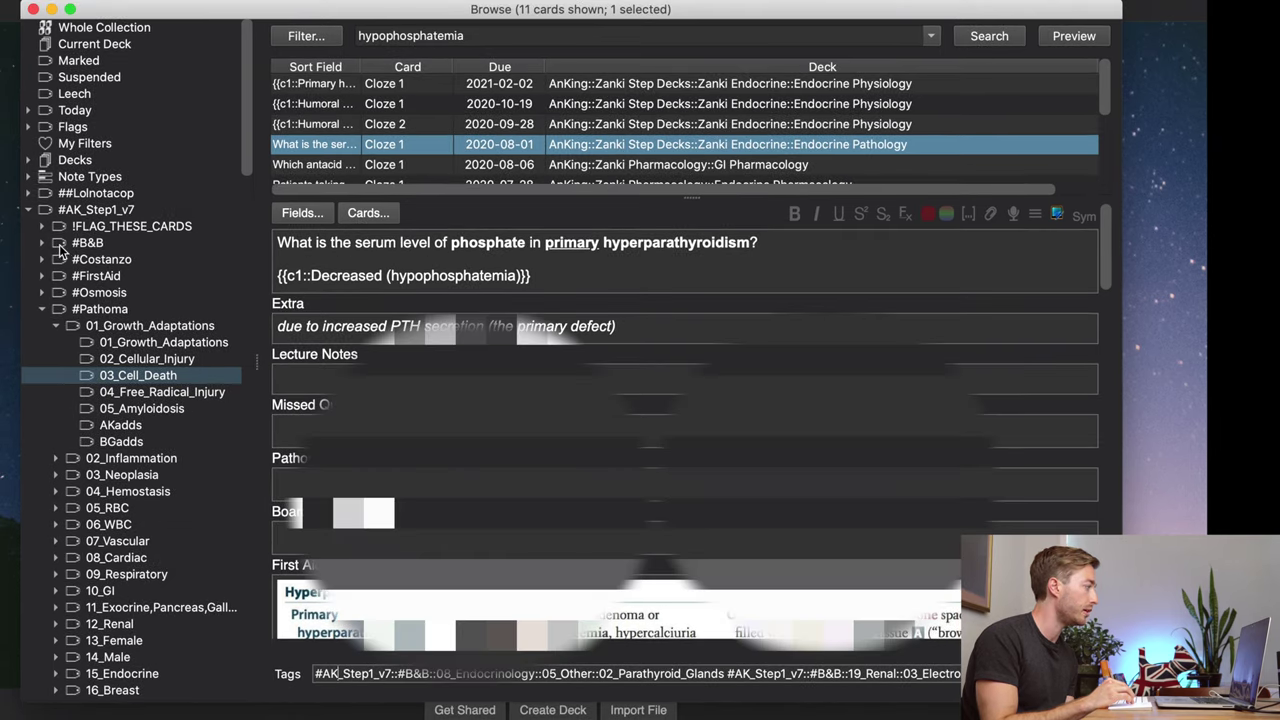
Step: Under #B&B, expand 08_Endocrinology and 05_Other, list the cards tagged 02_Parathyroid_Glands, and select the DiGeorge Syndrome Cloze 2 card
left_click(42, 243)
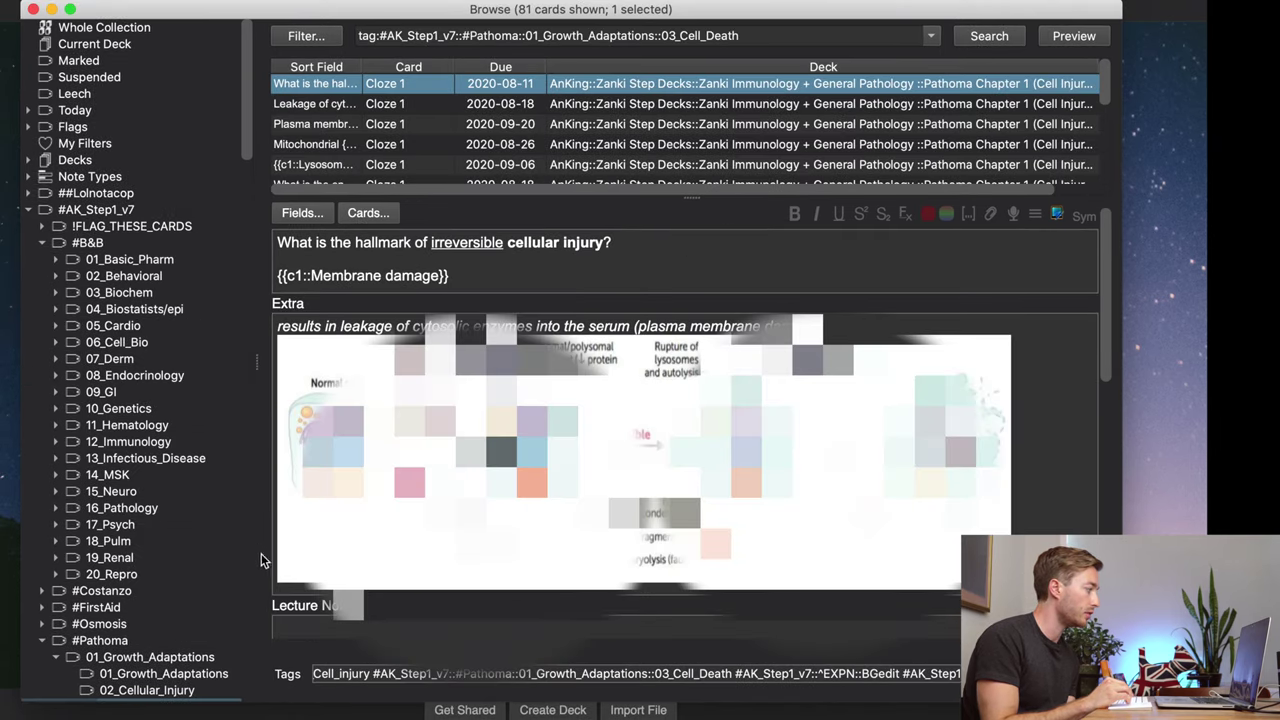
left_click(57, 376)
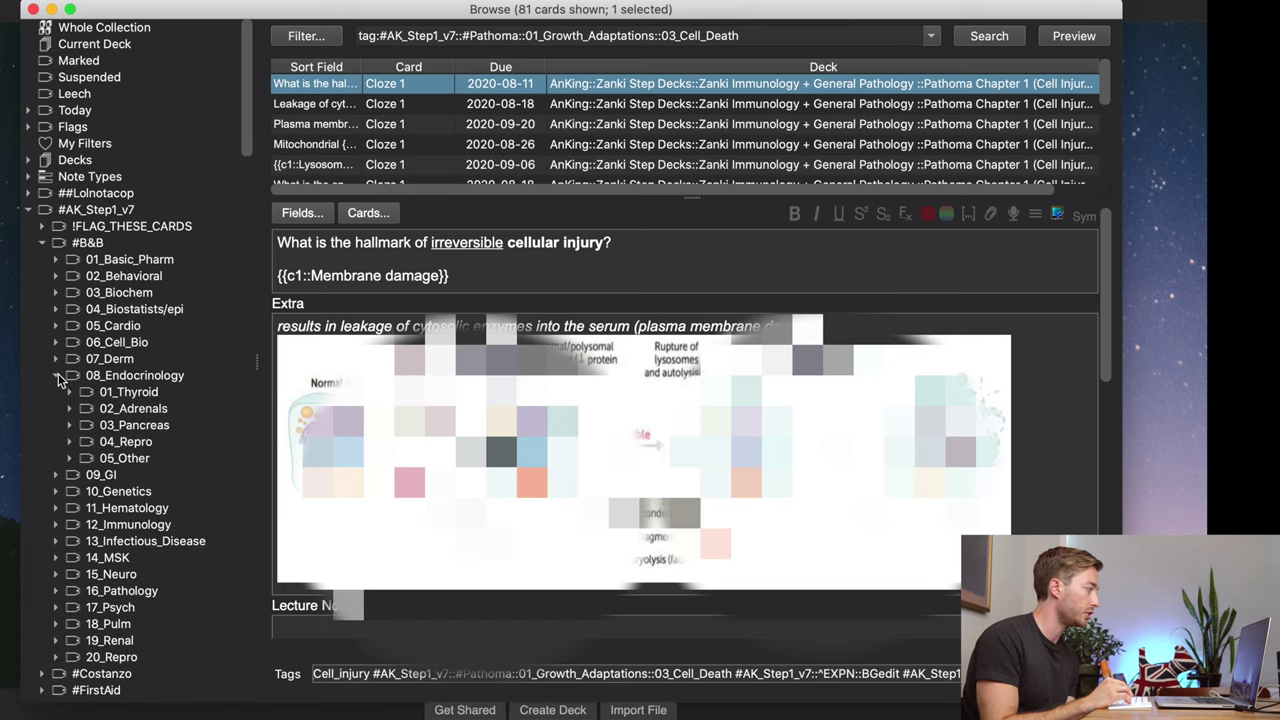
left_click(70, 459)
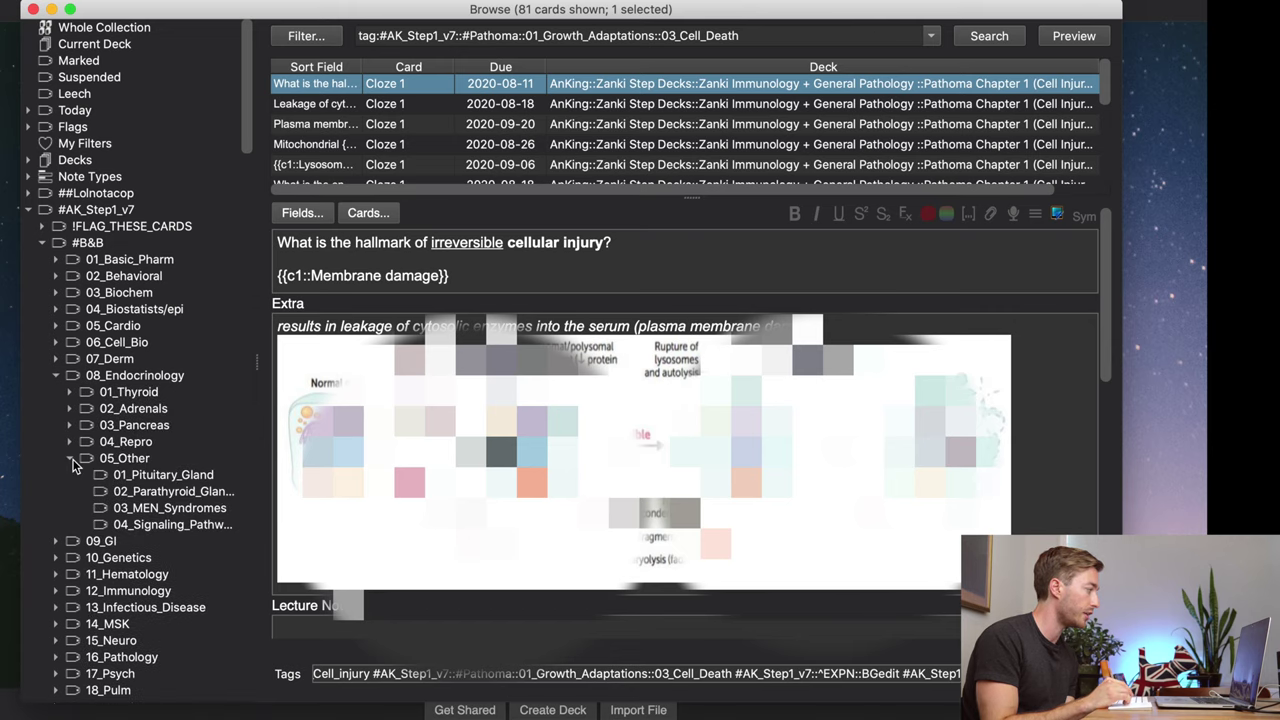
left_click(148, 491)
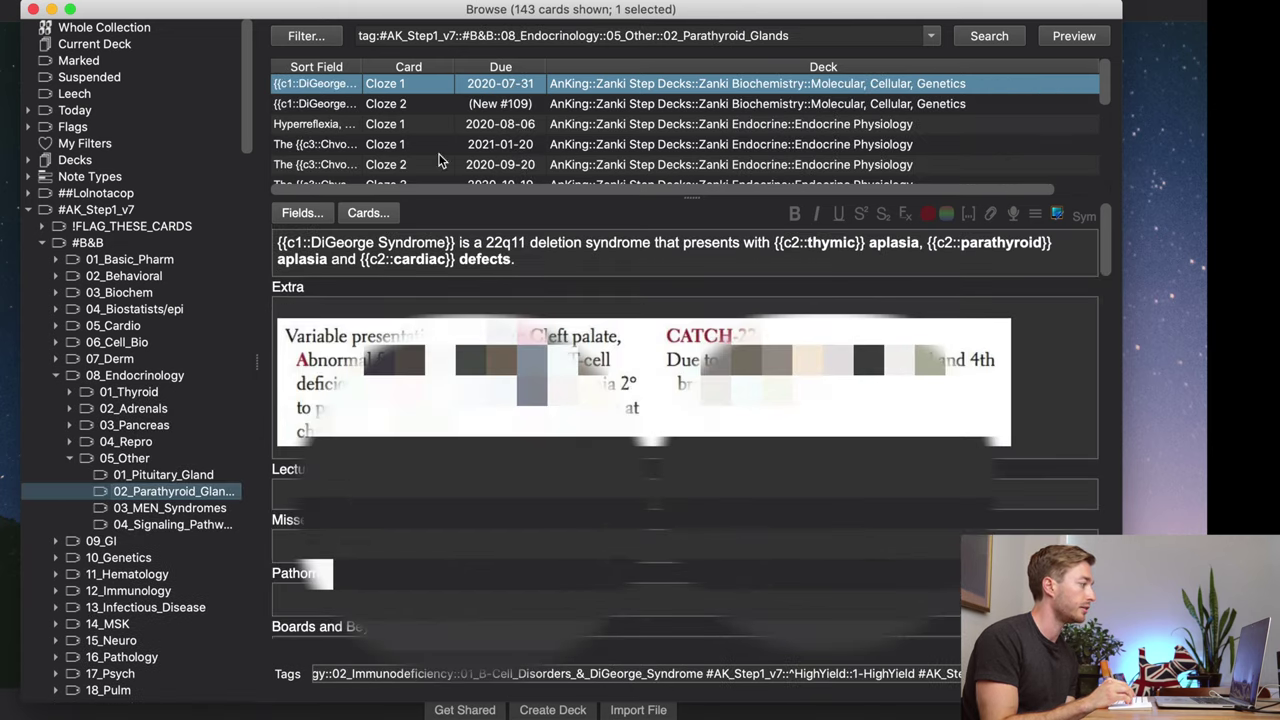
left_click(519, 104)
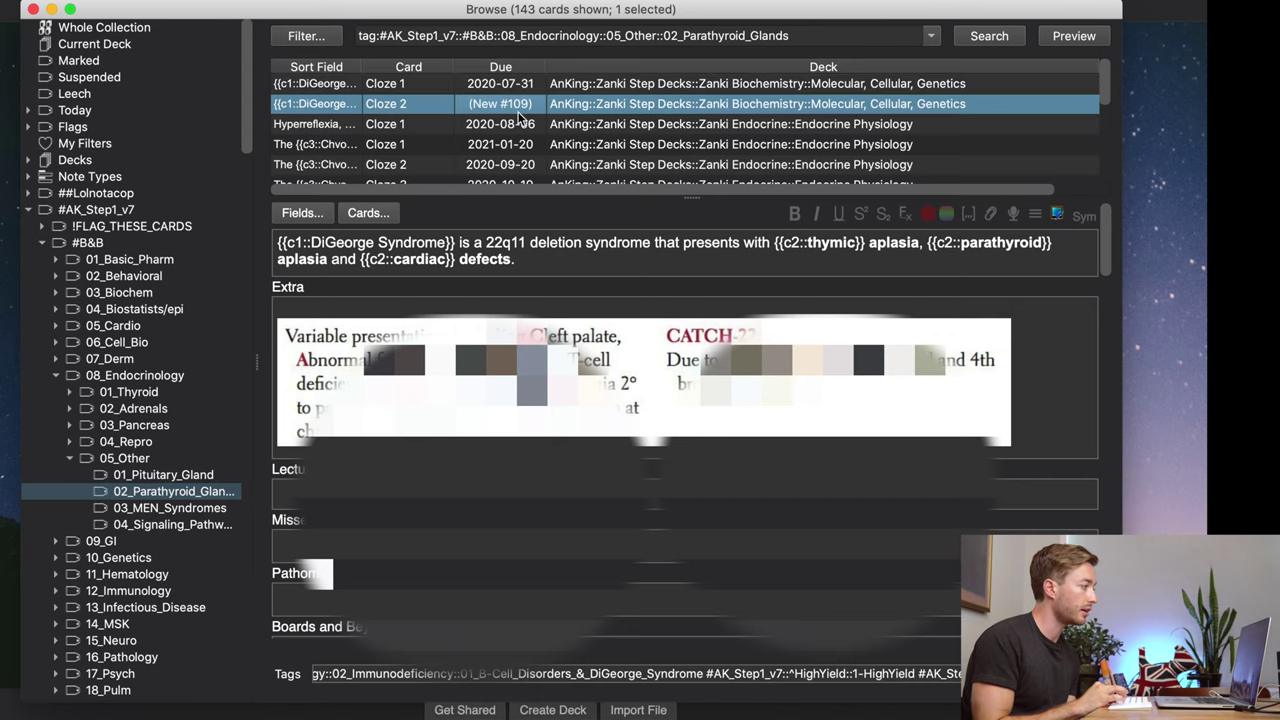
Step: Step through the 02_Parathyroid_Glands cards from the DiGeorge Syndrome card to the one on PTH secretion regulation, and return to the list's start
key("Down")
key("Down")
key("Down")
key("Down")
key("Down")
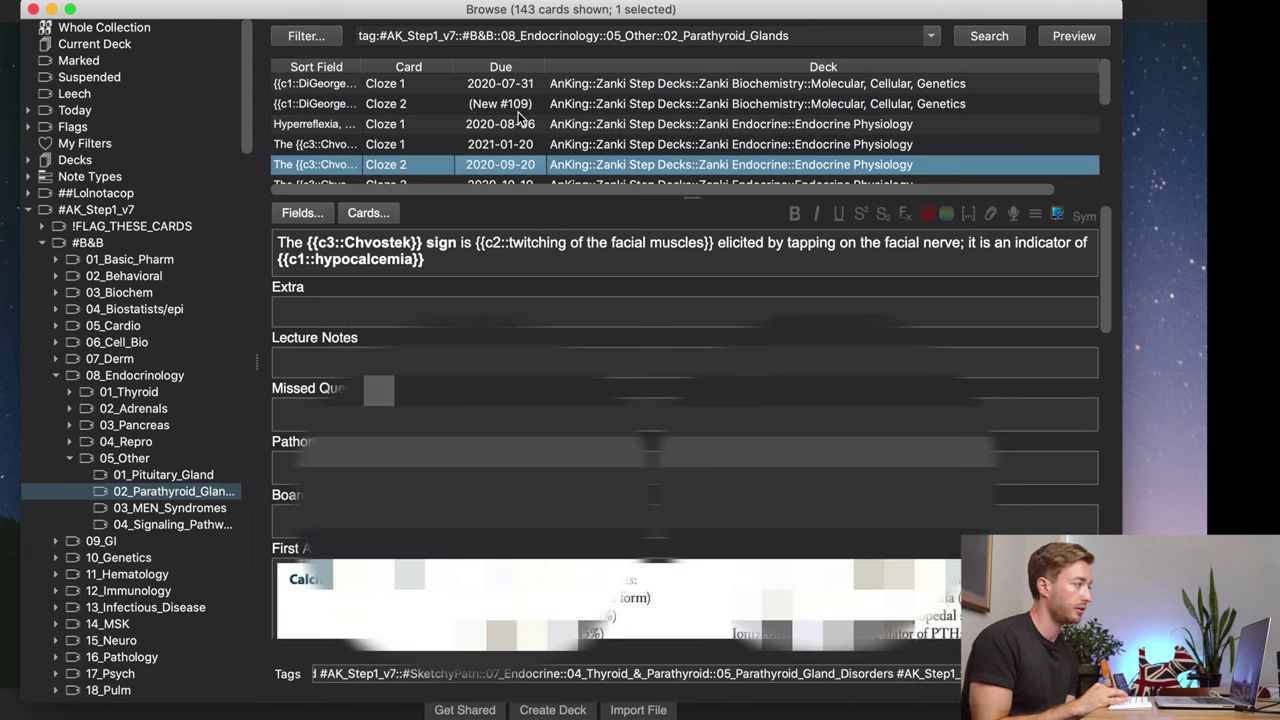
key("Down")
key("Down")
key("Down")
key("Down")
key("Down")
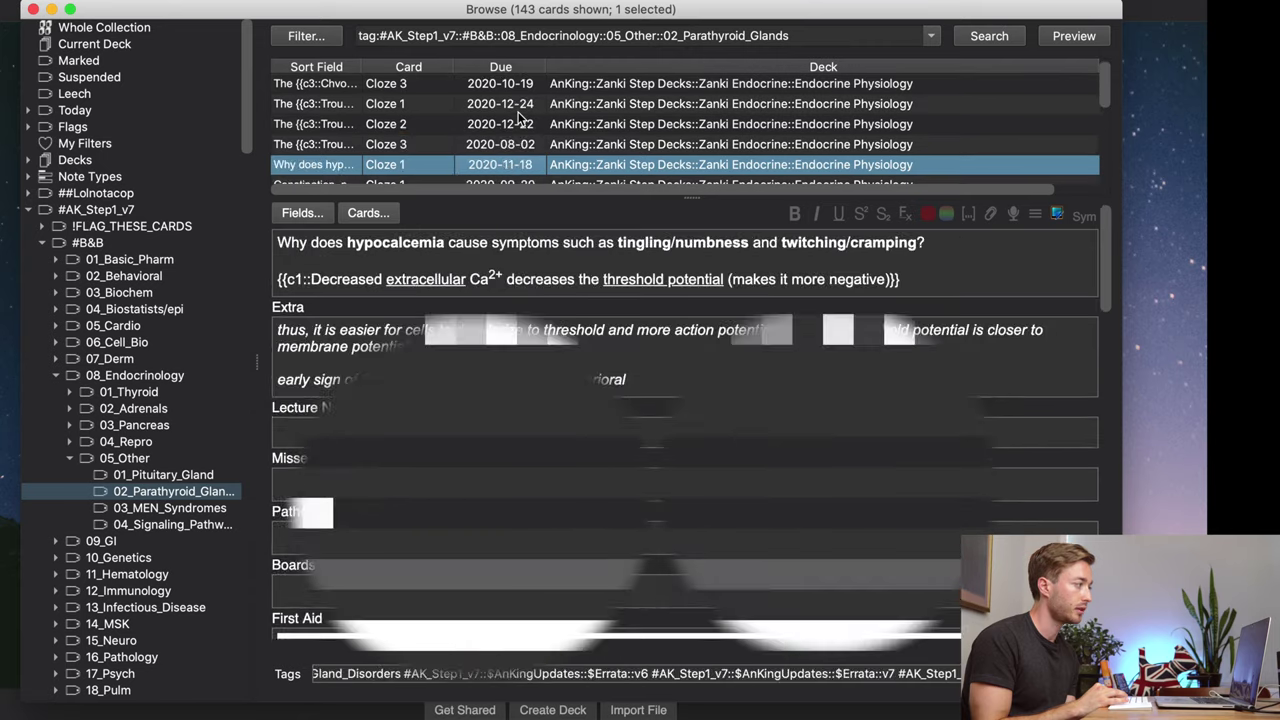
key("Down")
key("Down")
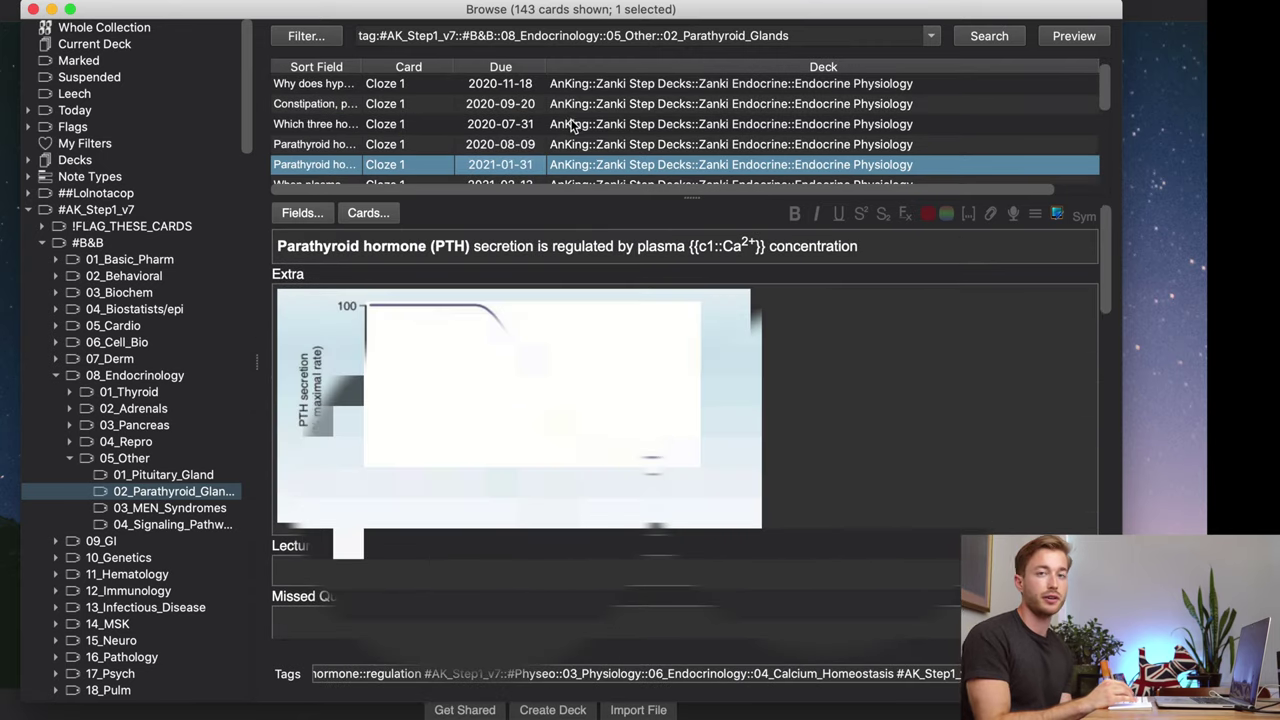
scroll(573, 124, "up", 1)
scroll(573, 124, "right", 2)
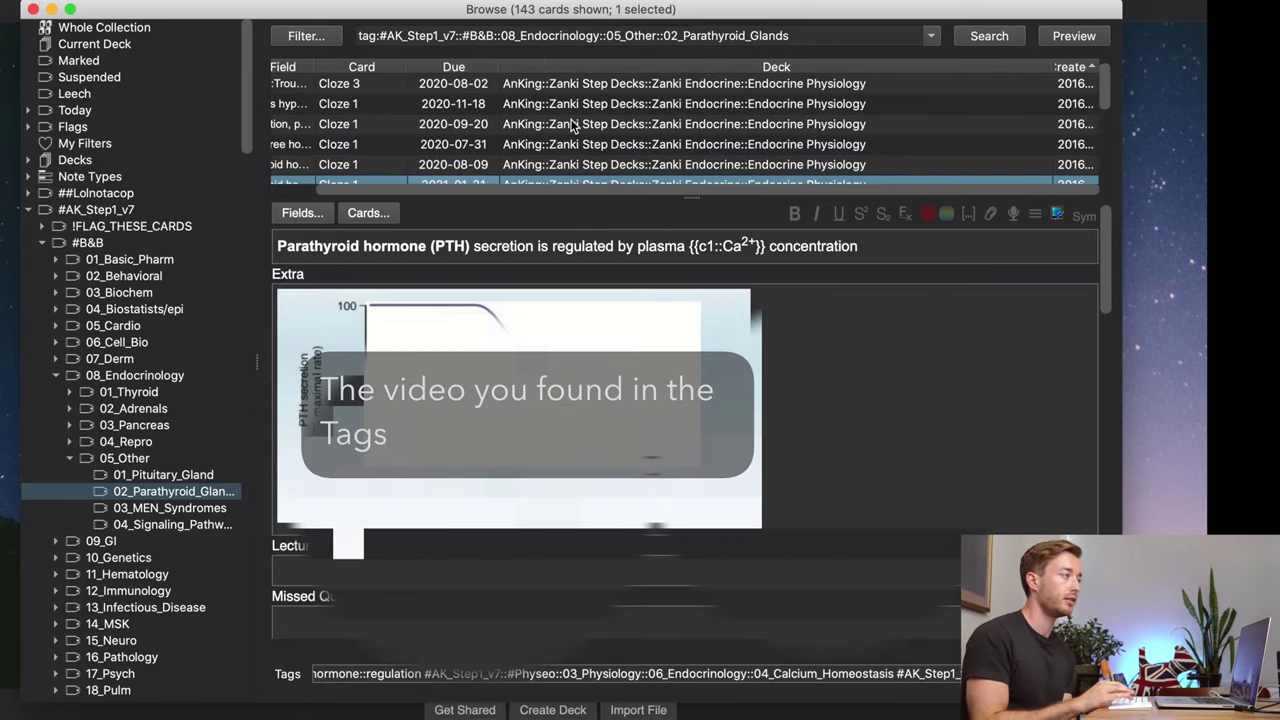
scroll(650, 148, "up", 5)
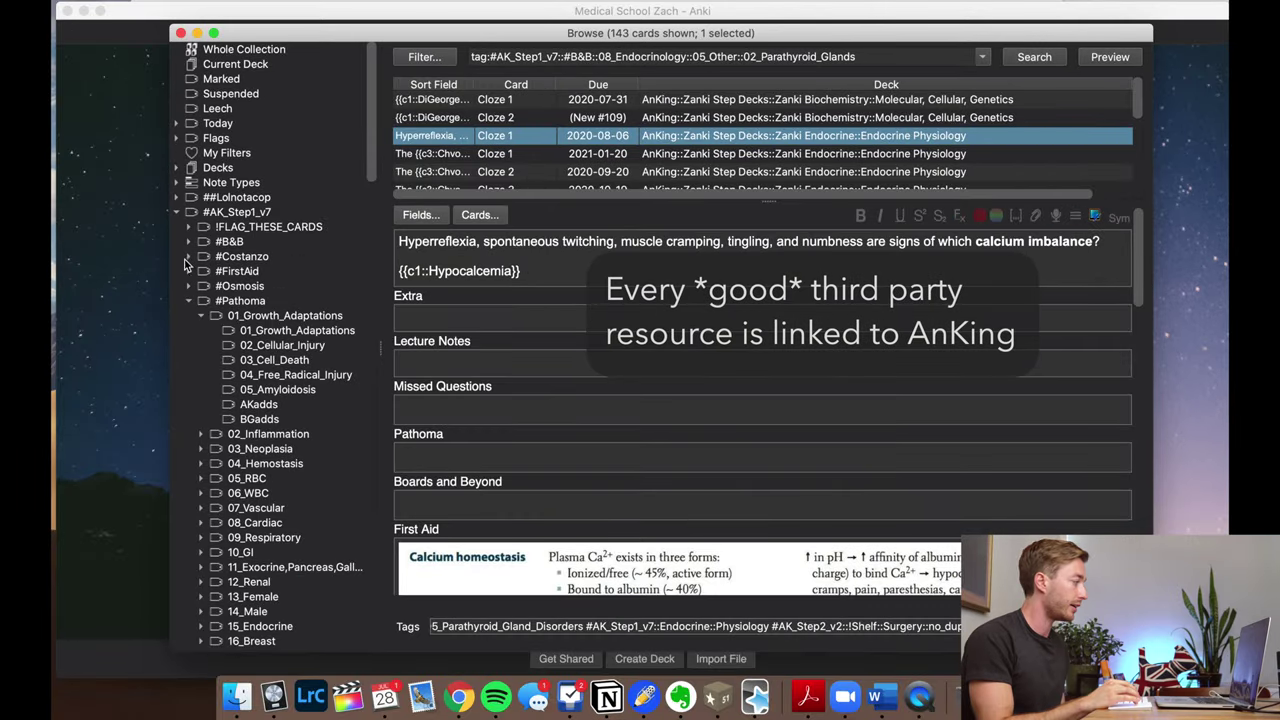
Step: Collapse the #Pathoma tag and list the cards of the third-party resource tags under #AK_Step1_v7 one after another, from #B&B to #SketchyMicro
left_click(189, 301)
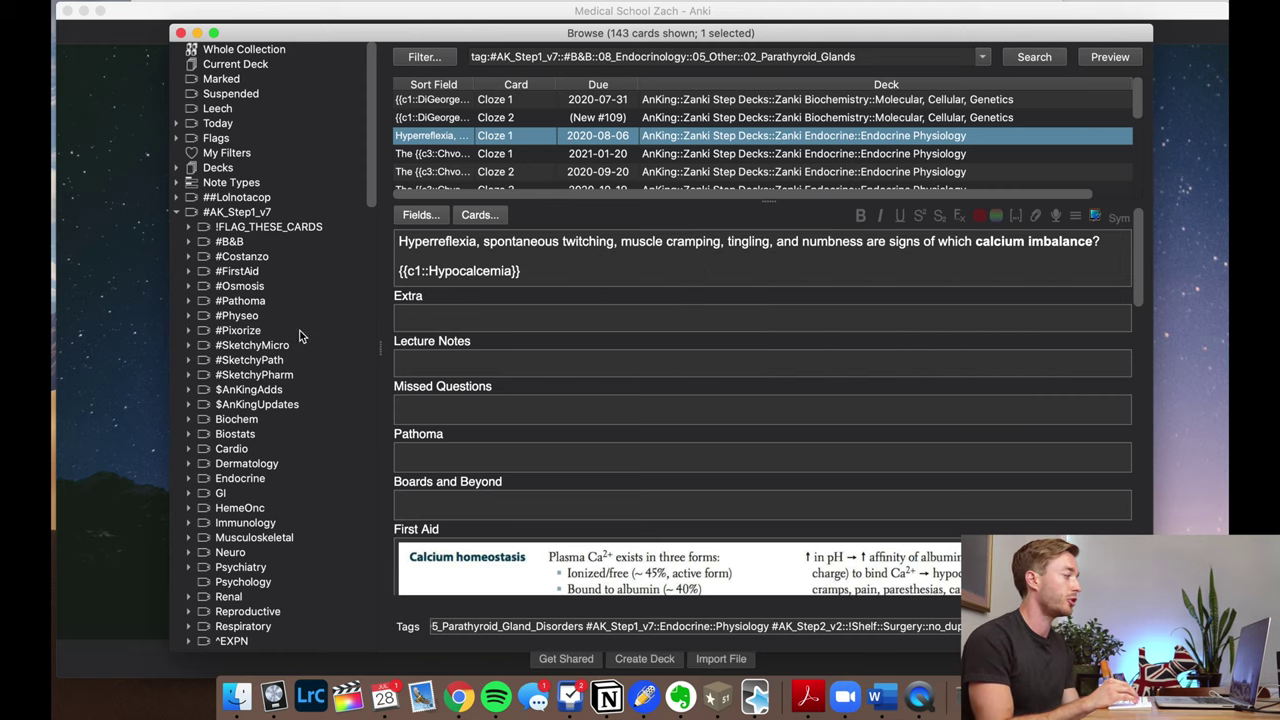
left_click(230, 242)
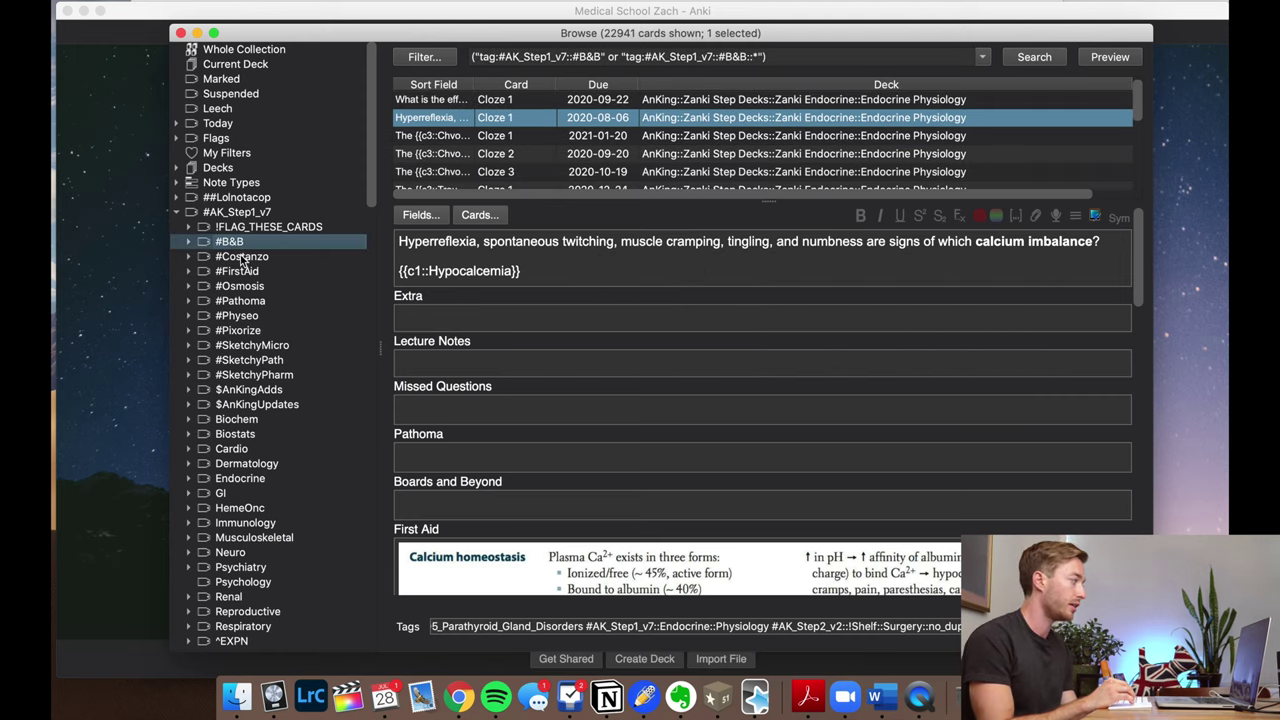
left_click(241, 257)
left_click(244, 271)
left_click(247, 286)
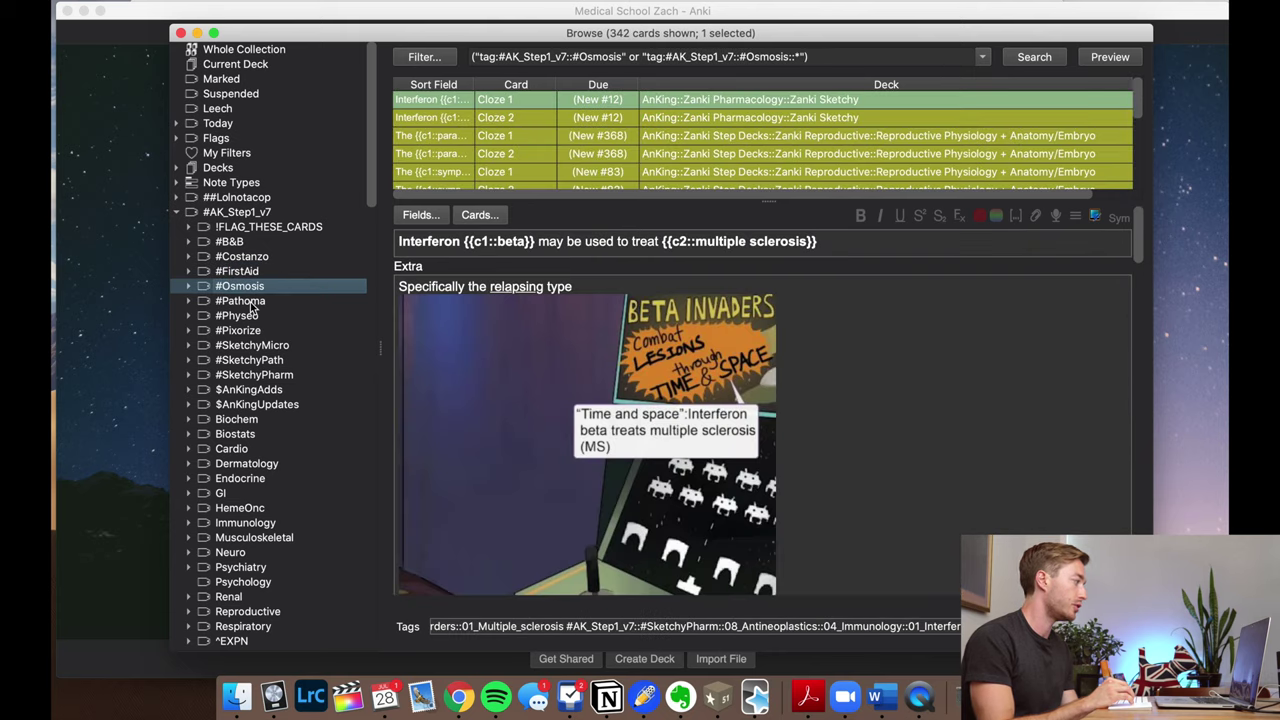
left_click(245, 301)
left_click(248, 330)
left_click(240, 315)
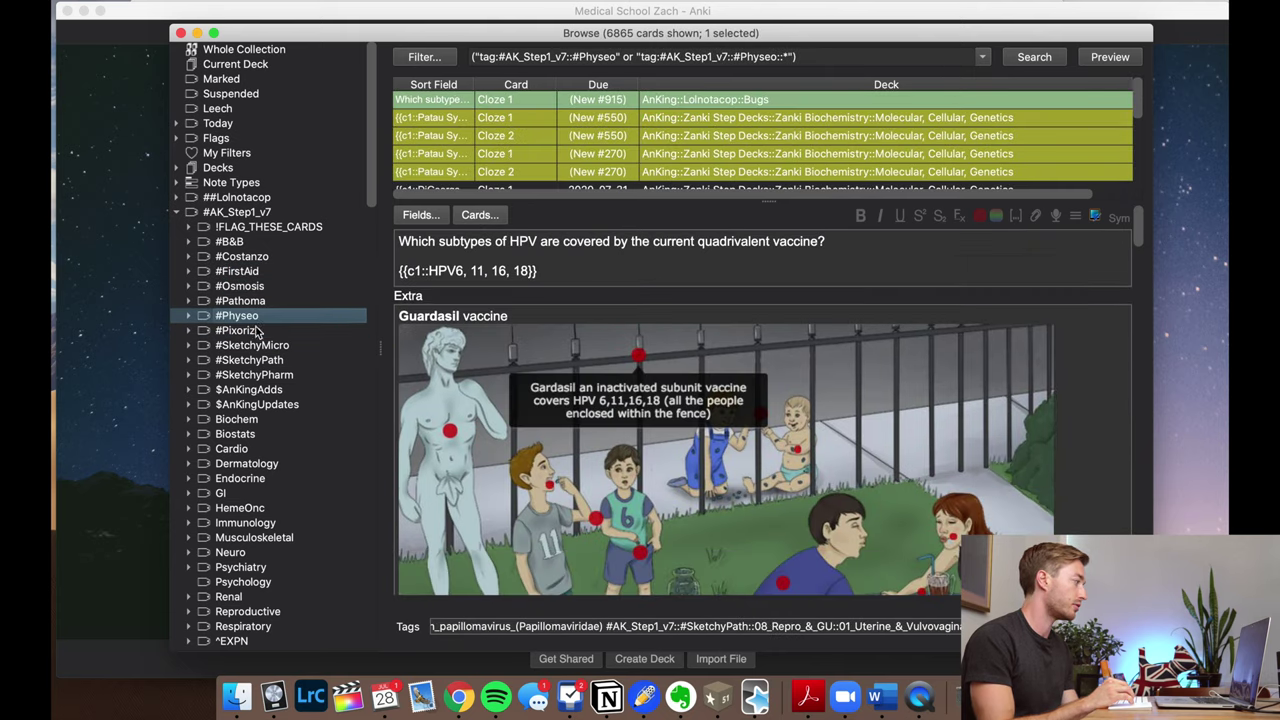
left_click(262, 345)
Step: Browse the subject tags under #AK_Step1_v7 and list the cards tagged Cardio, Endocrine and Dermatology in turn
scroll(251, 426, "down", 2)
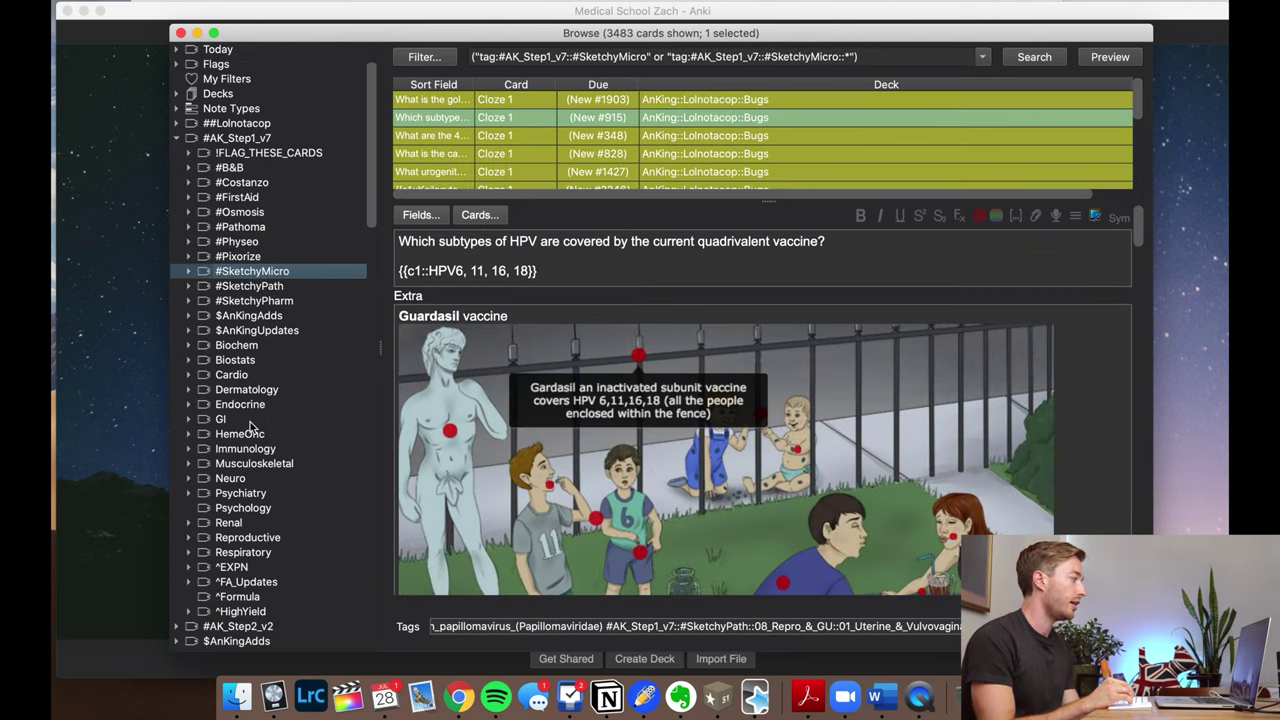
scroll(243, 402, "down", 1)
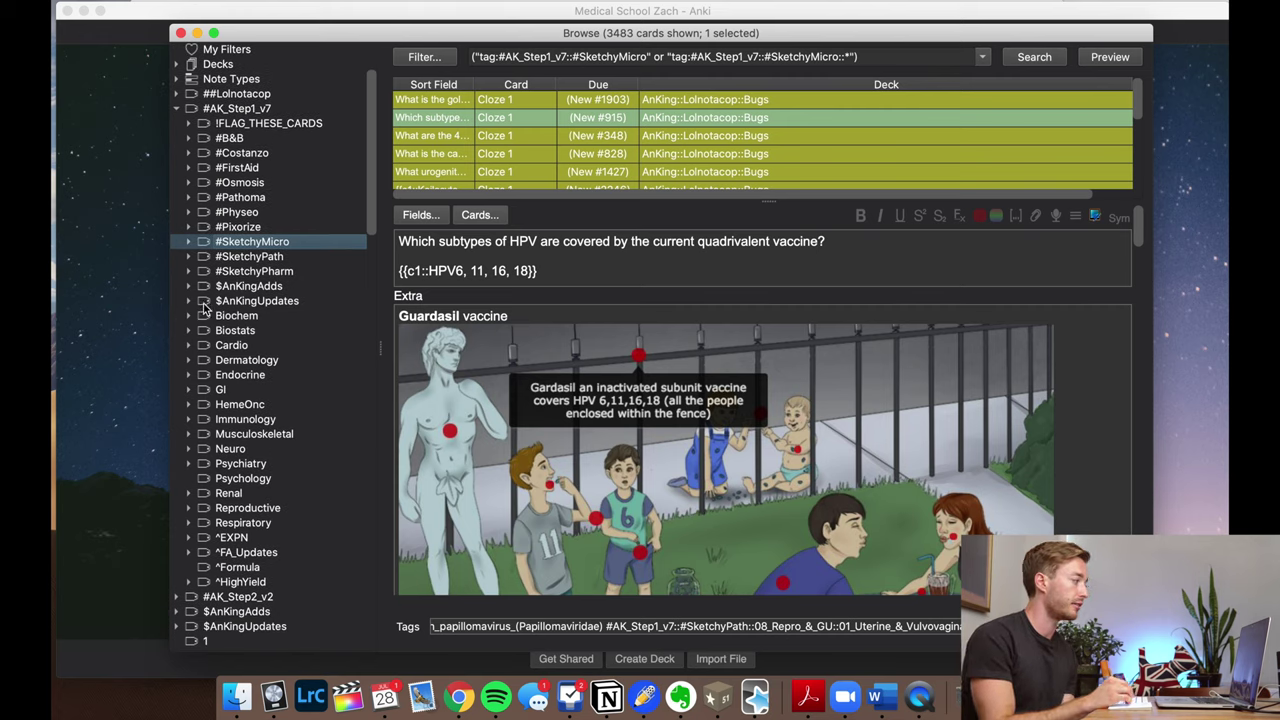
scroll(243, 424, "down", 1)
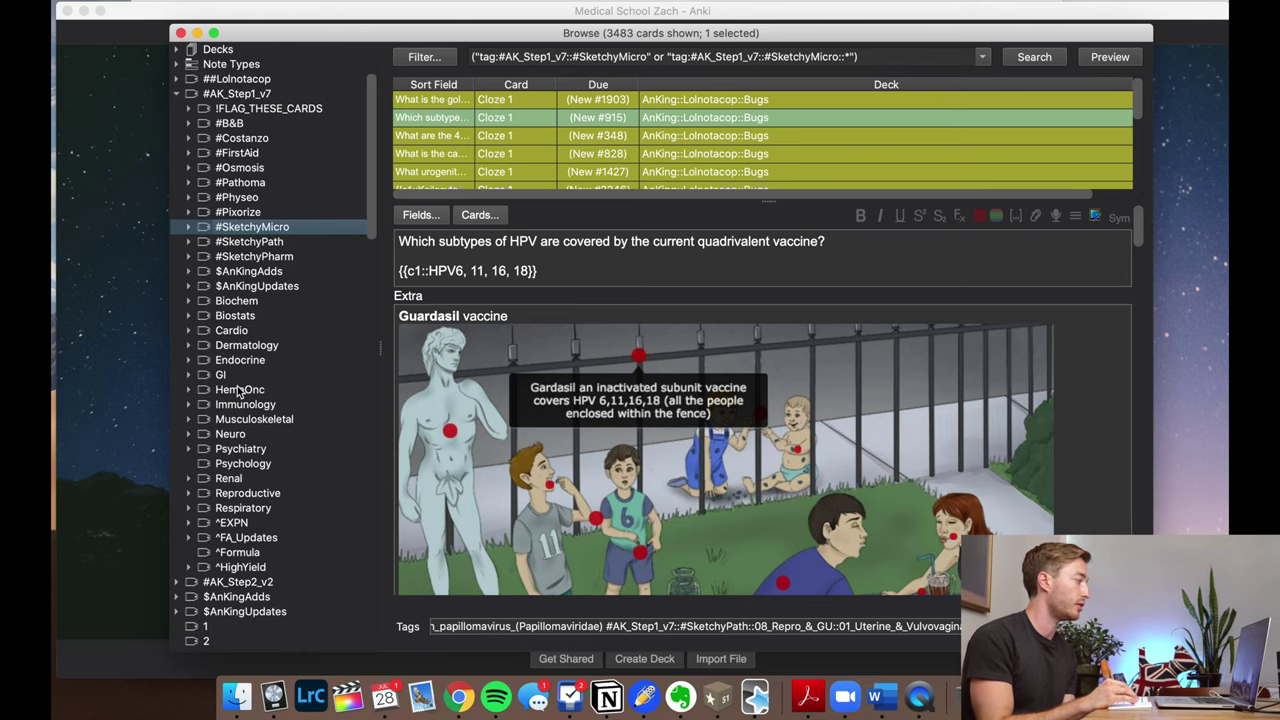
left_click(232, 330)
left_click(240, 360)
left_click(245, 345)
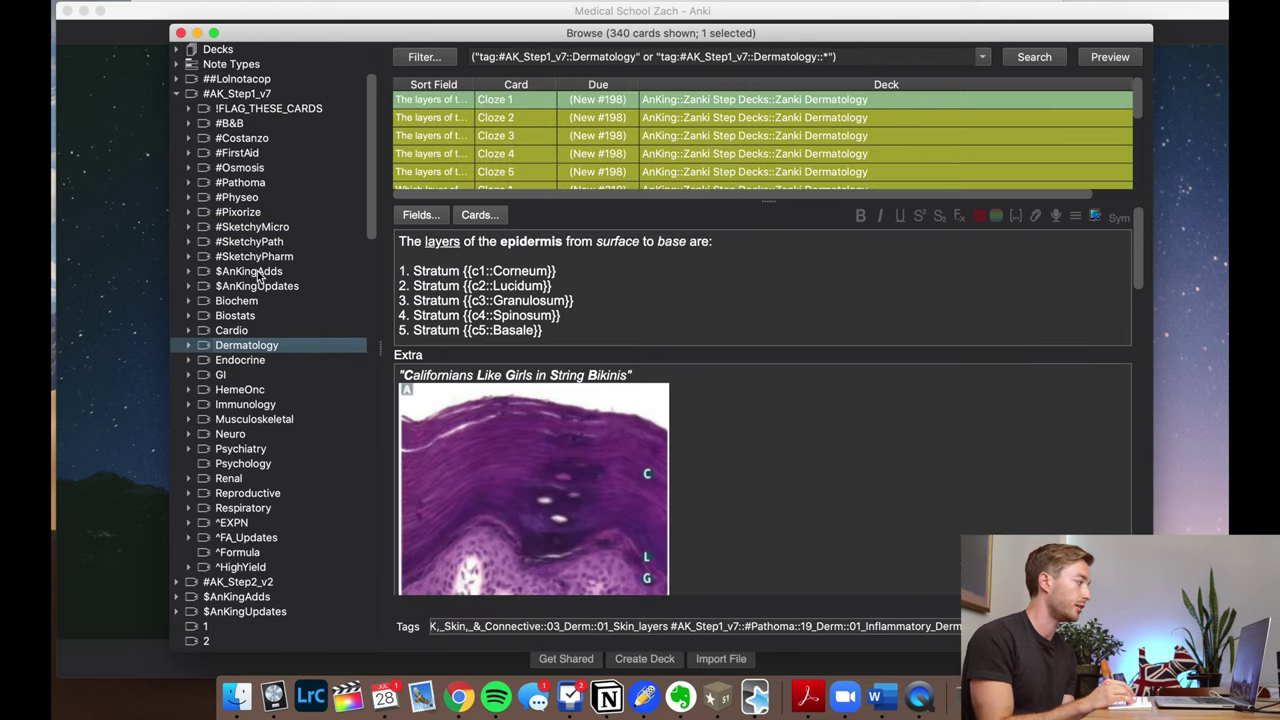
Step: Switch to the weekly study schedule and review the 27th week's daily plan of school lectures and AnKing material
scroll(258, 276, "up", 8)
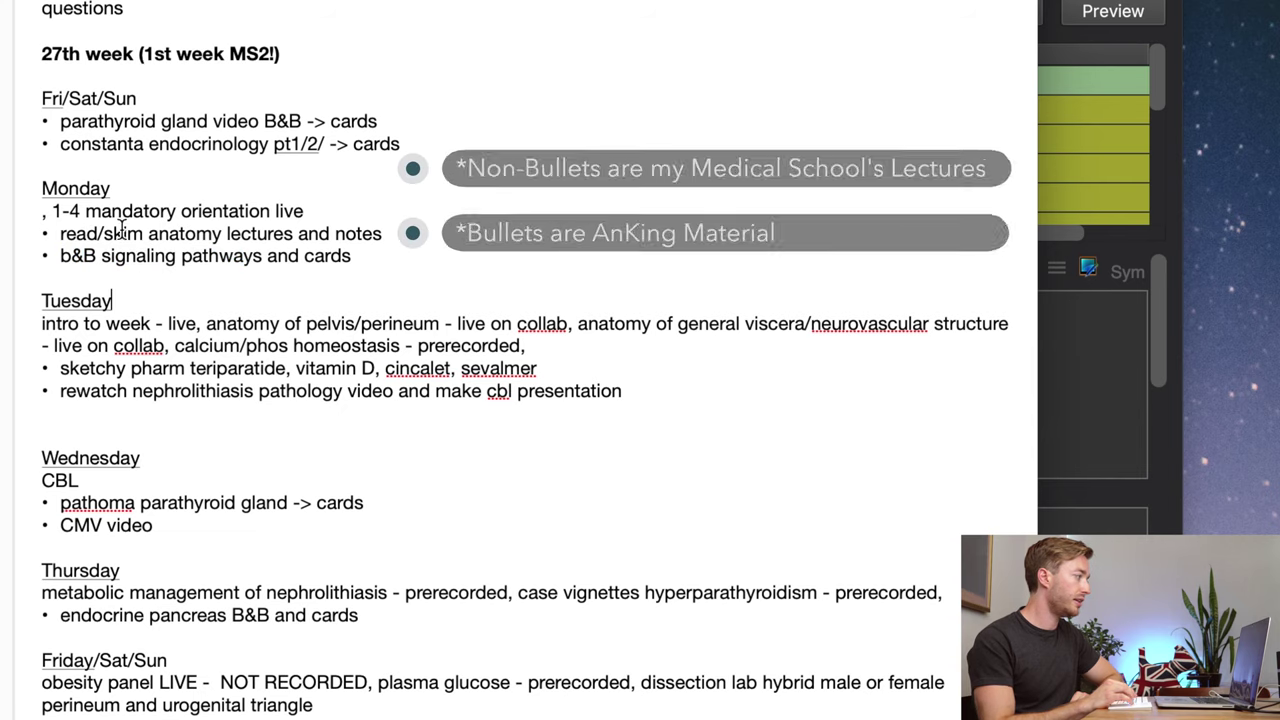
scroll(174, 197, "up", 1)
scroll(174, 200, "down", 2)
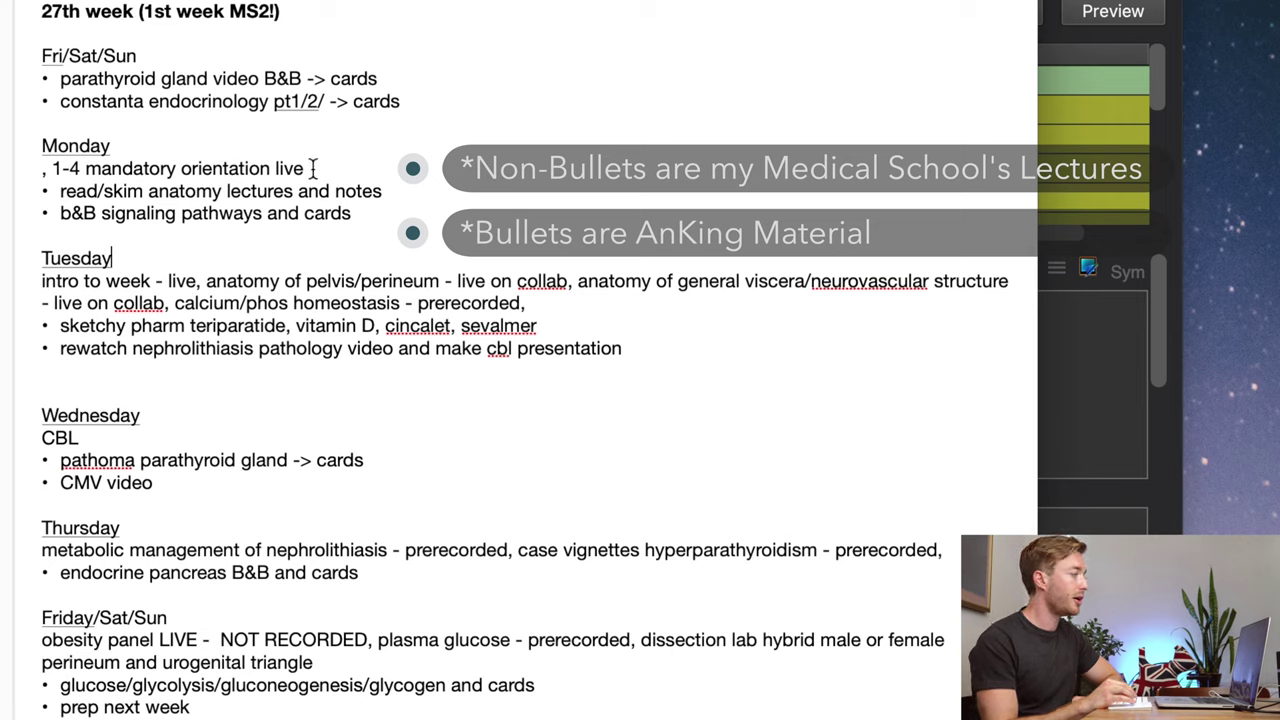
left_click_drag(310, 168, 46, 168)
left_click(172, 286)
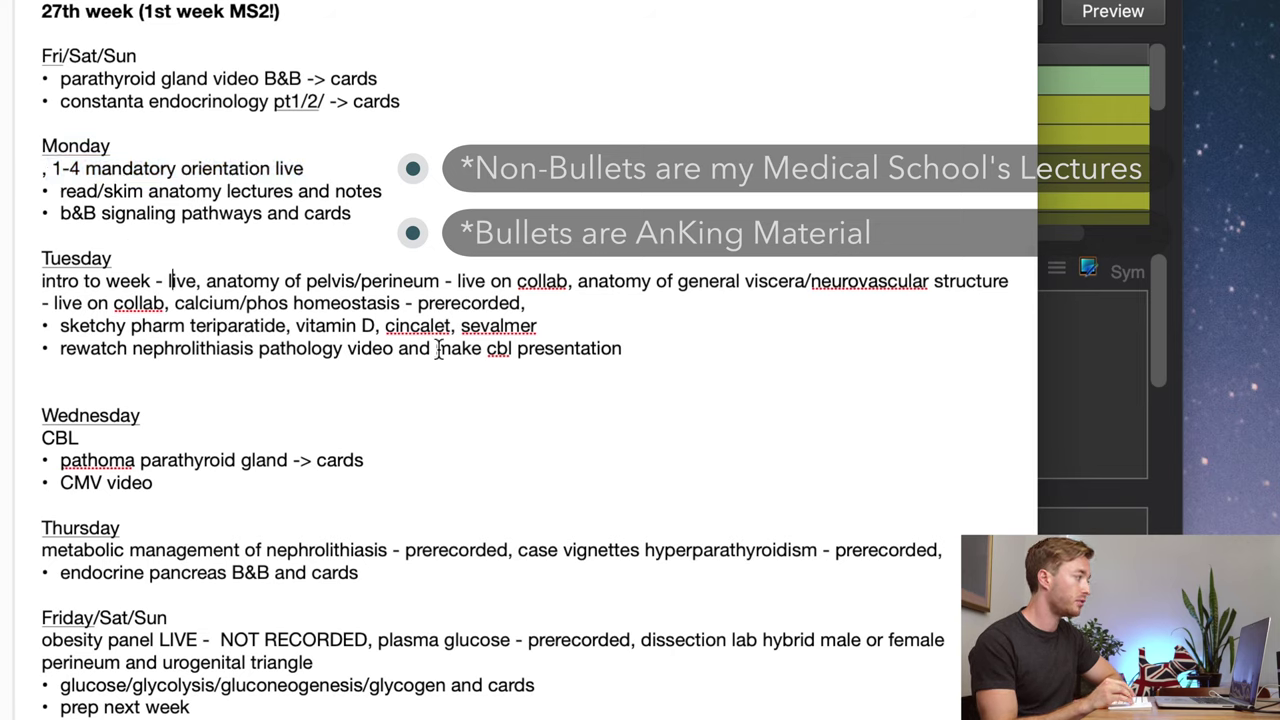
scroll(340, 450, "down", 1)
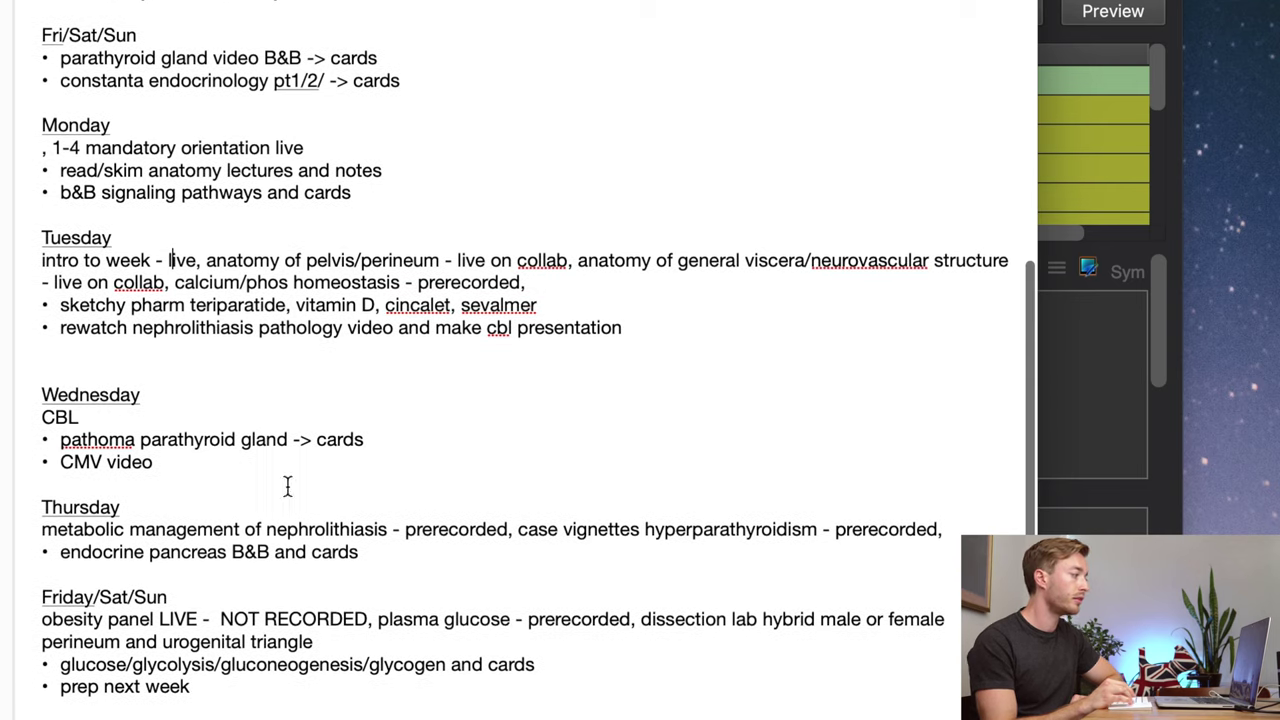